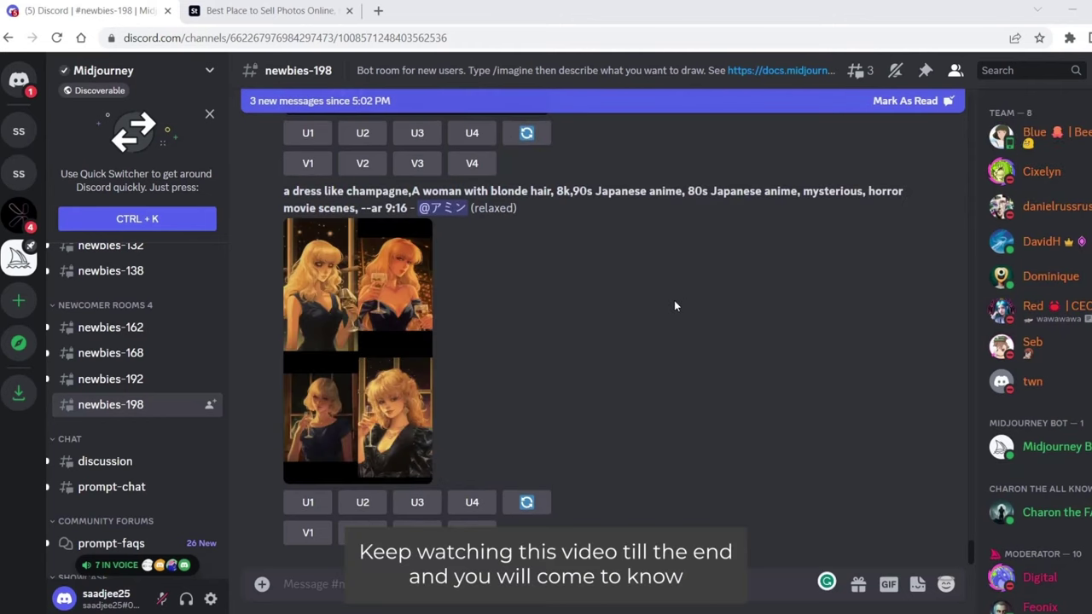
- Submit the /imagine prompt 'kid coloring book character, anime boy face, black outline only, --v 5.1'
scroll(674, 300, "up", 2)
scroll(678, 284, "up", 2)
scroll(678, 284, "up", 3)
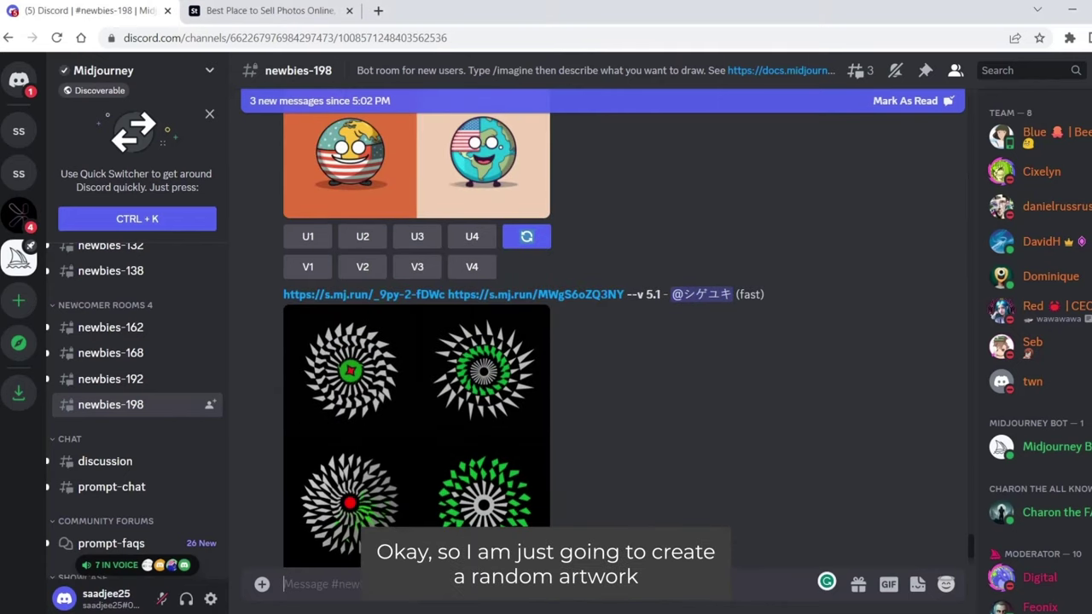
type("/imagine")
key("Return")
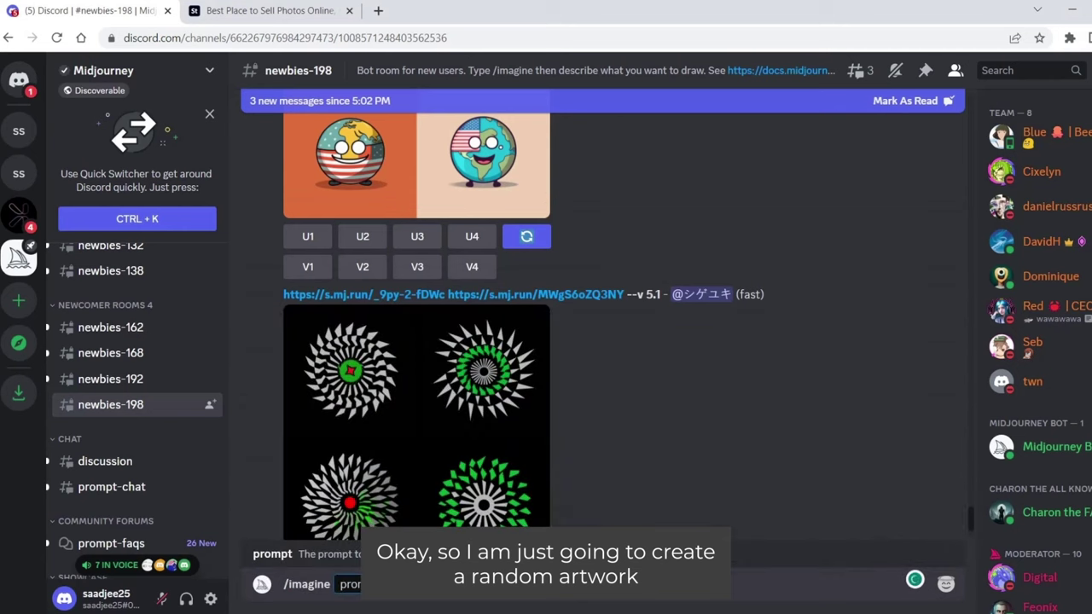
type("kid co")
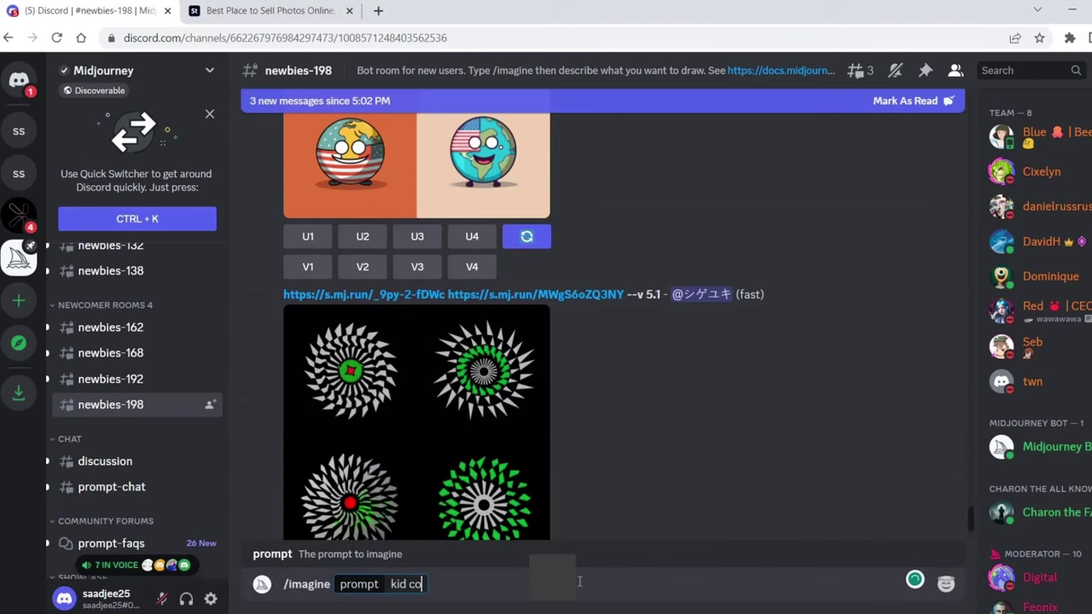
type("loring book charac")
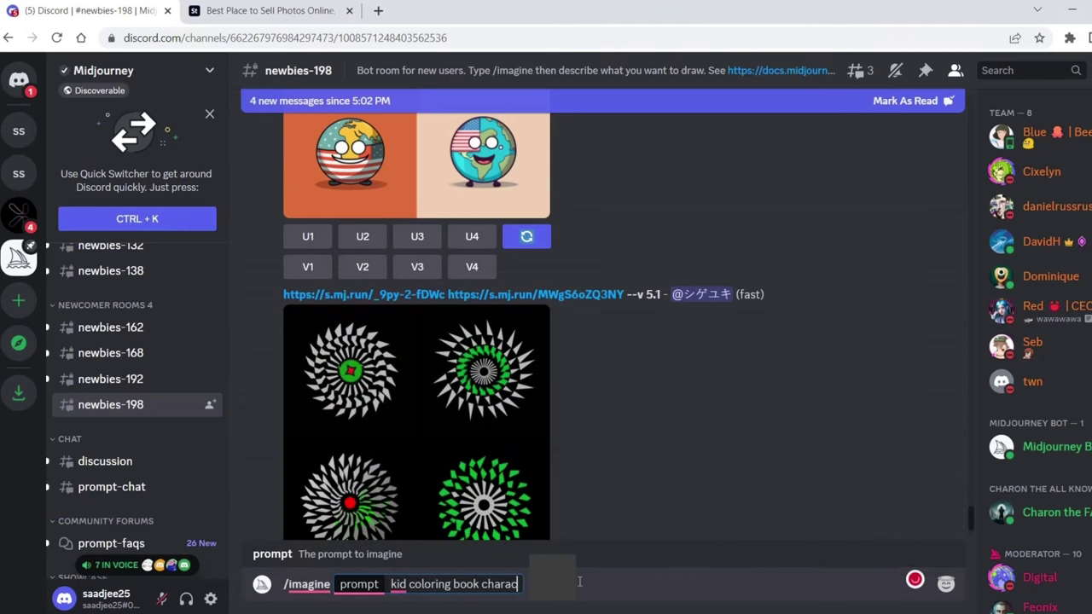
type("ter, arime")
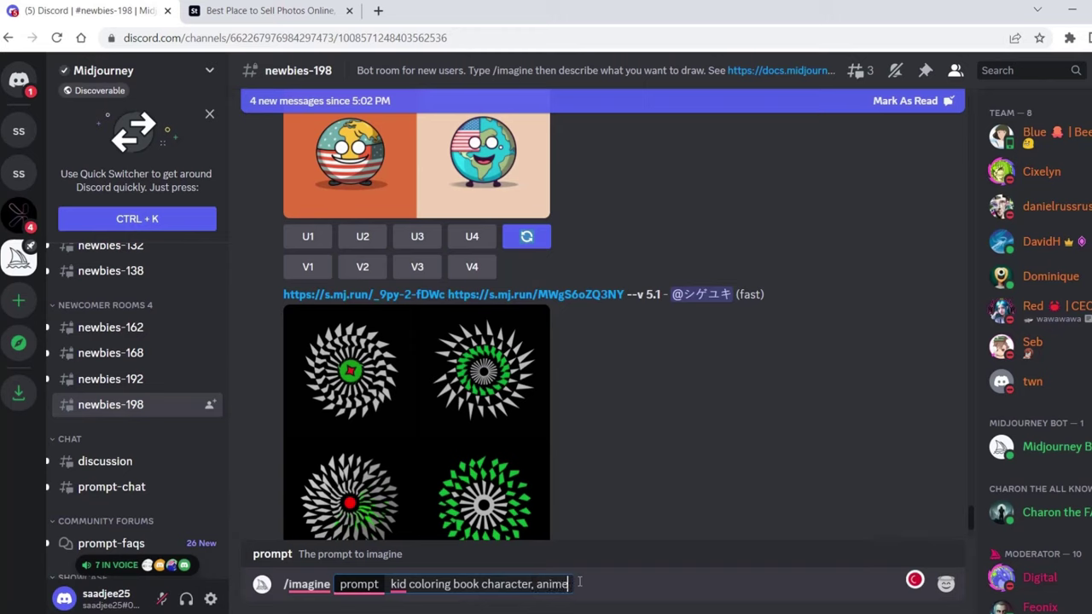
type(" boy ")
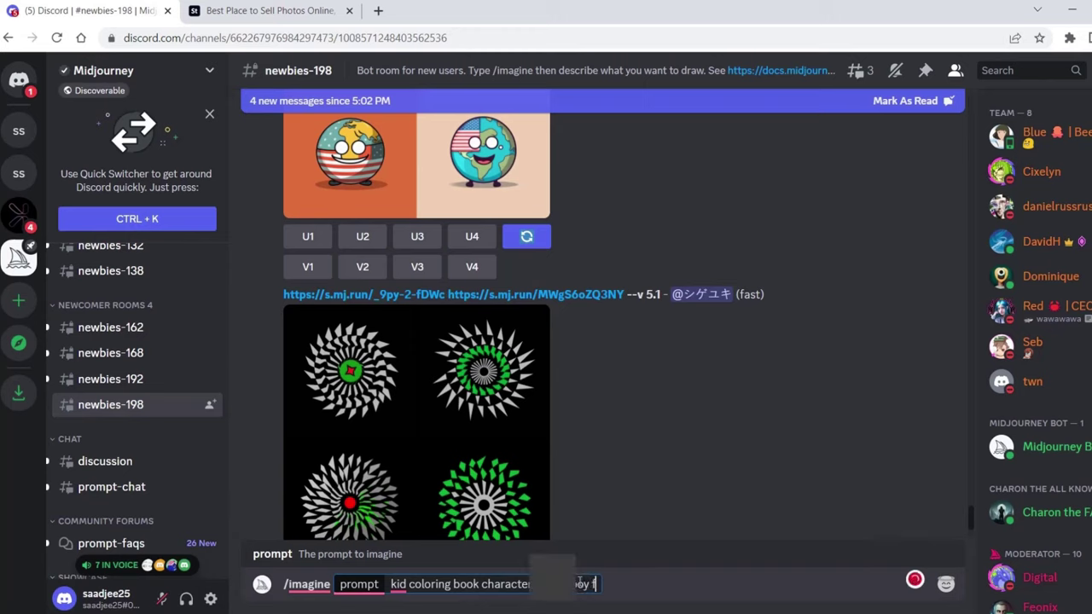
type("face, ")
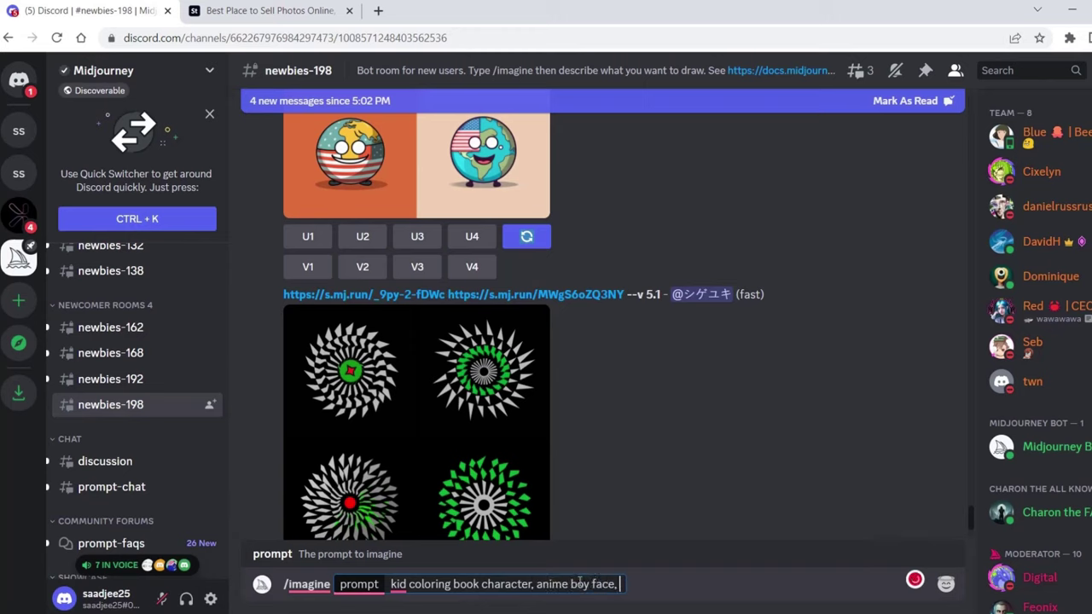
type("lack outline c")
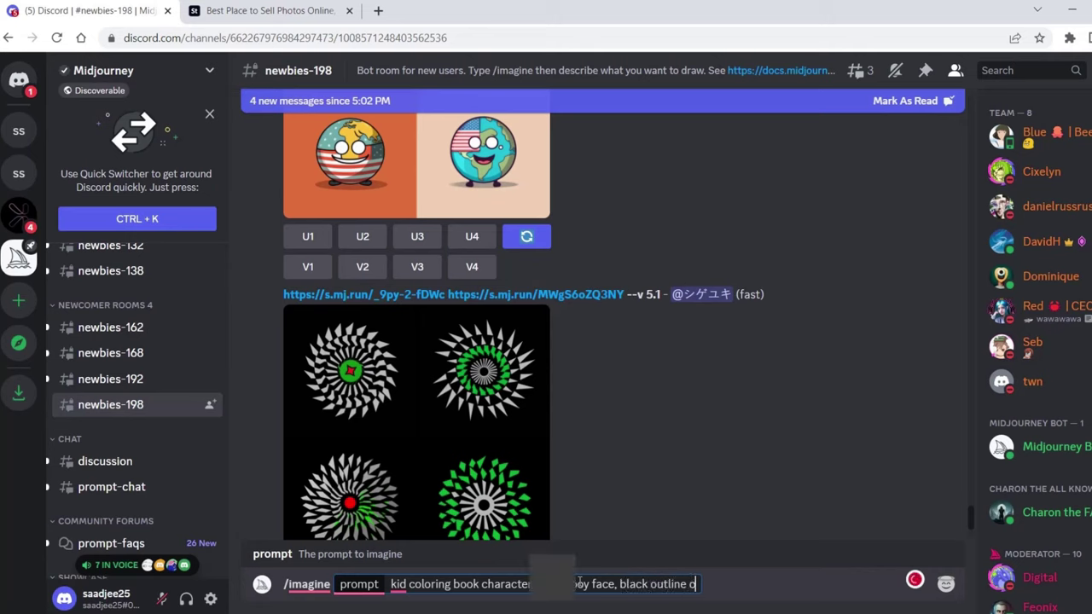
type(", ")
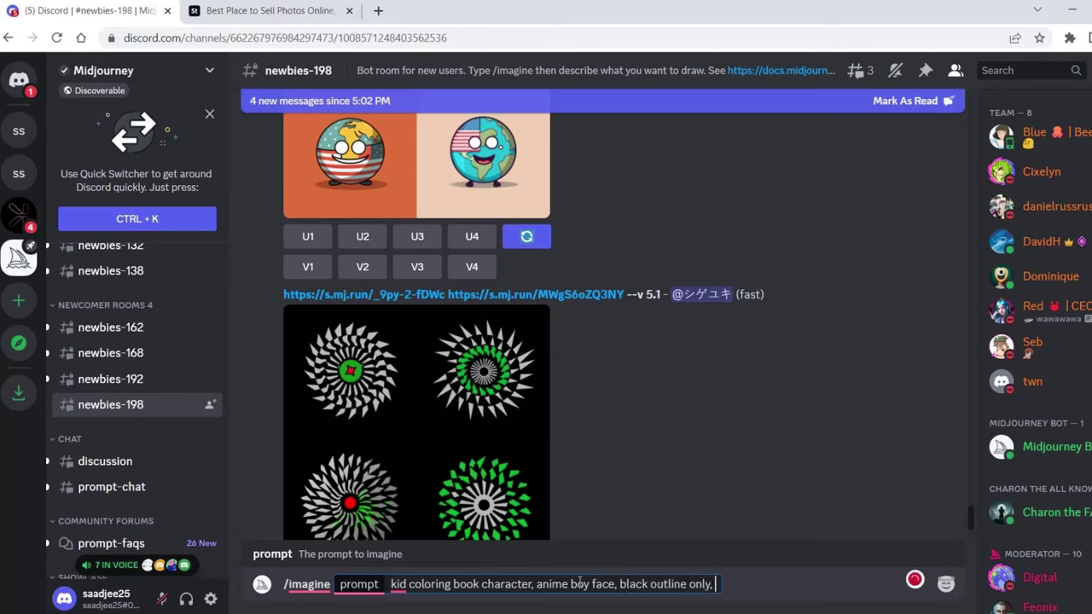
type("v 5.")
key("Return")
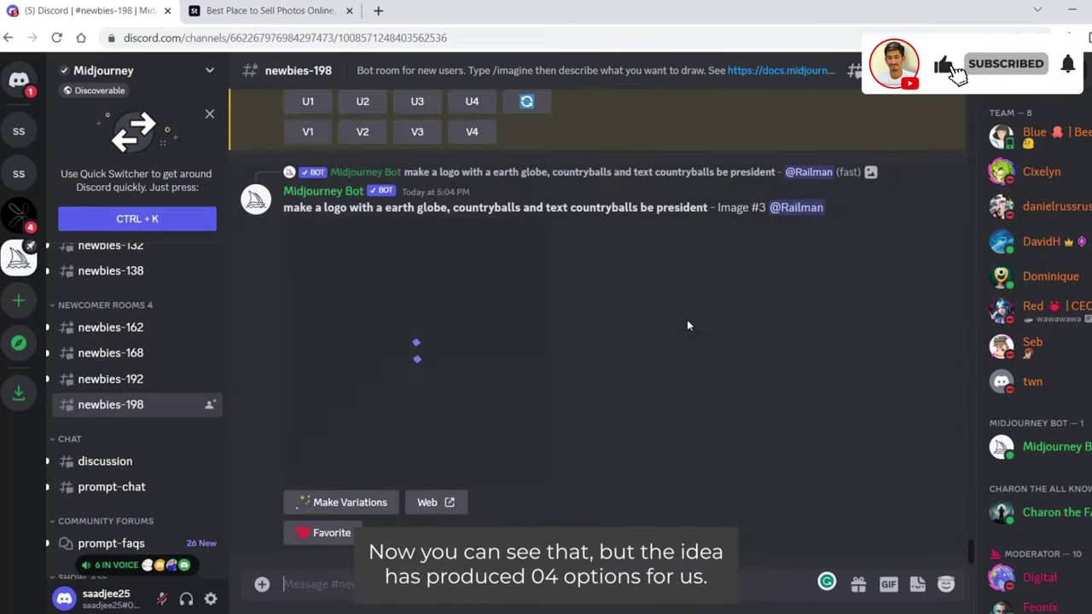
- Preview the four anime boy sketches and upscale the fourth one (U4)
scroll(688, 322, "up", 3)
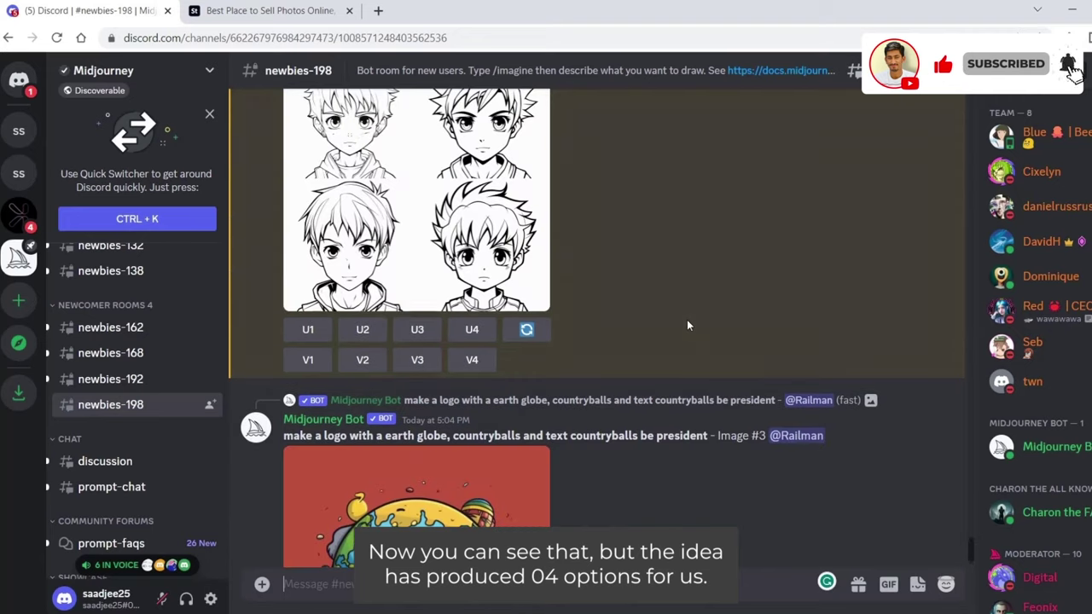
scroll(687, 322, "up", 3)
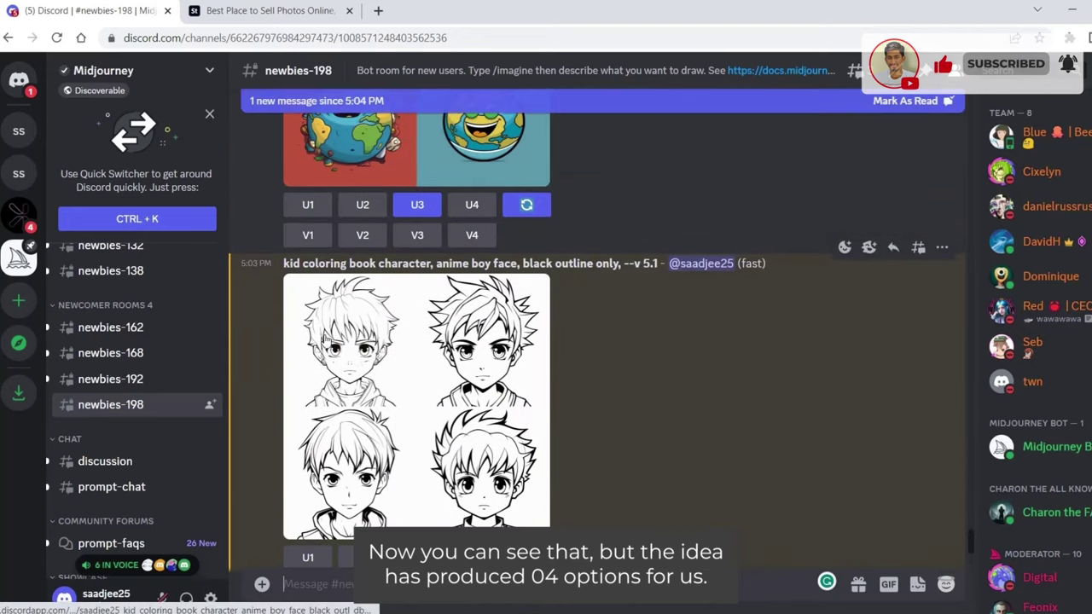
scroll(477, 298, "down", 2)
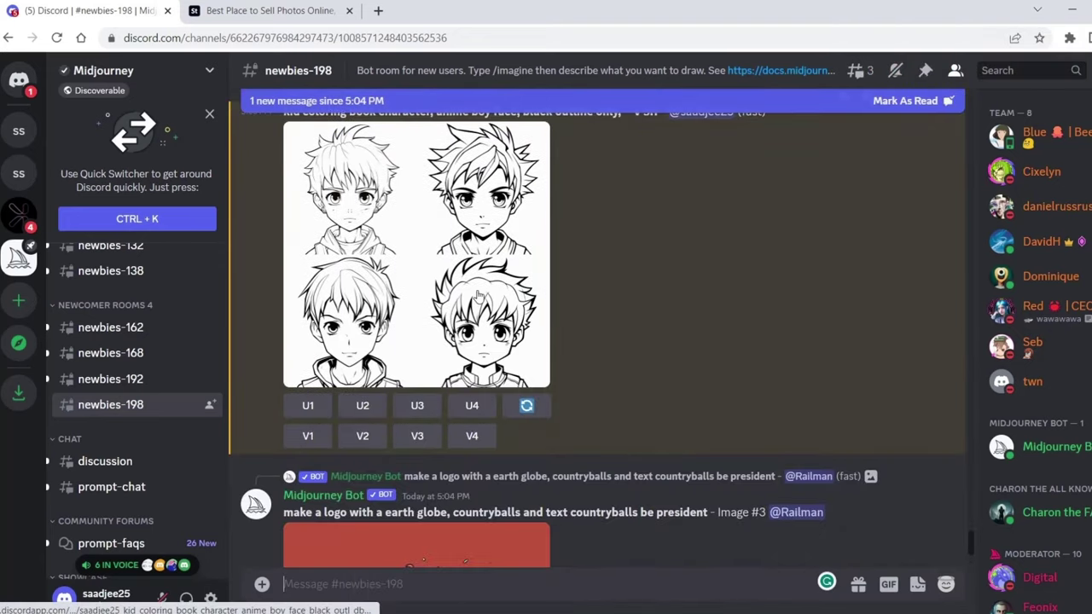
left_click(499, 279)
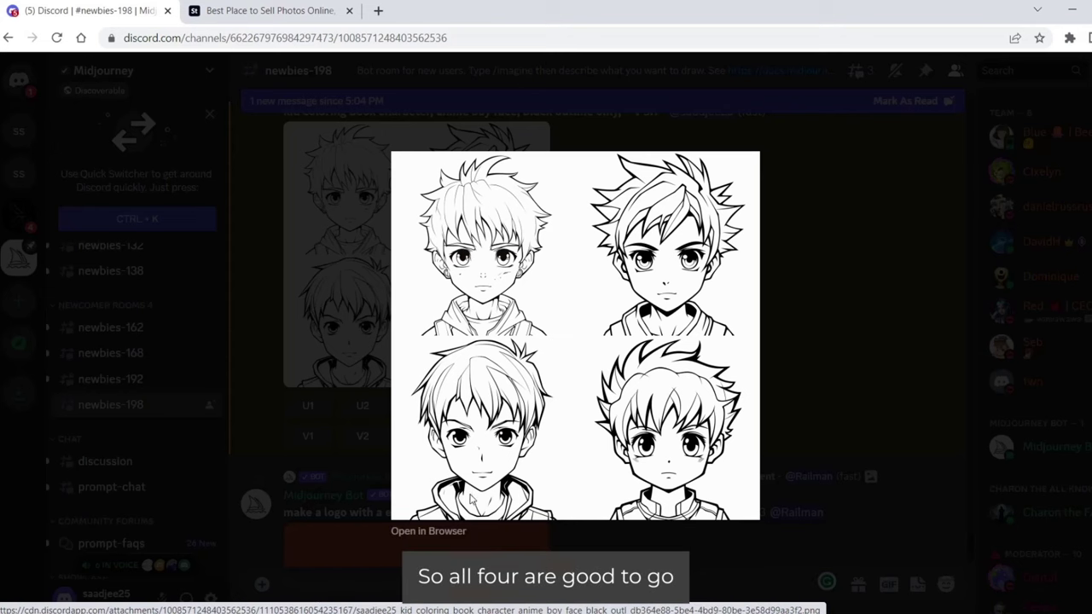
key("Escape")
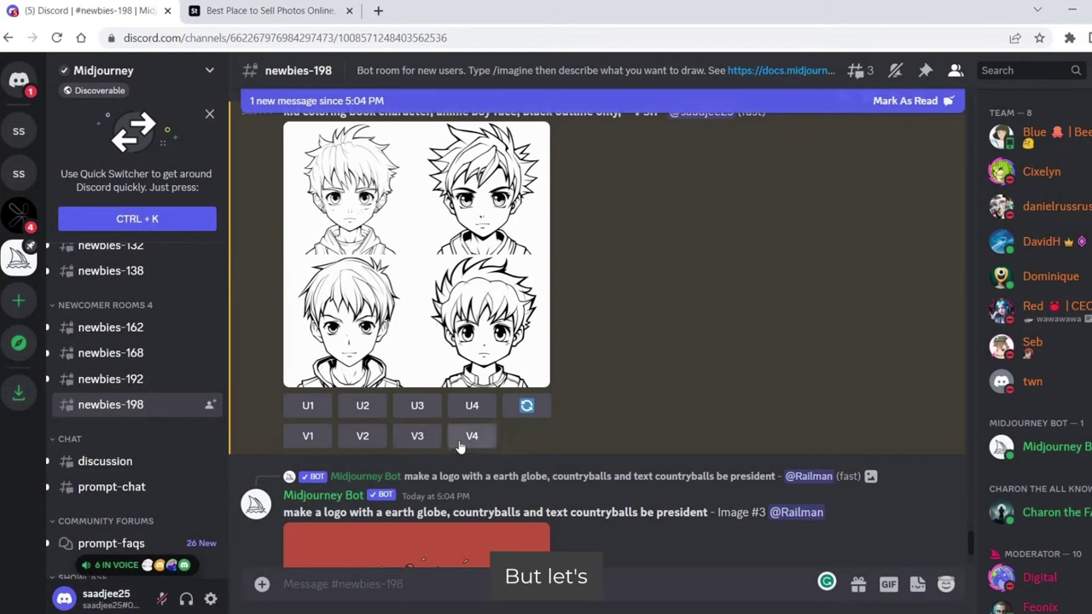
left_click(467, 408)
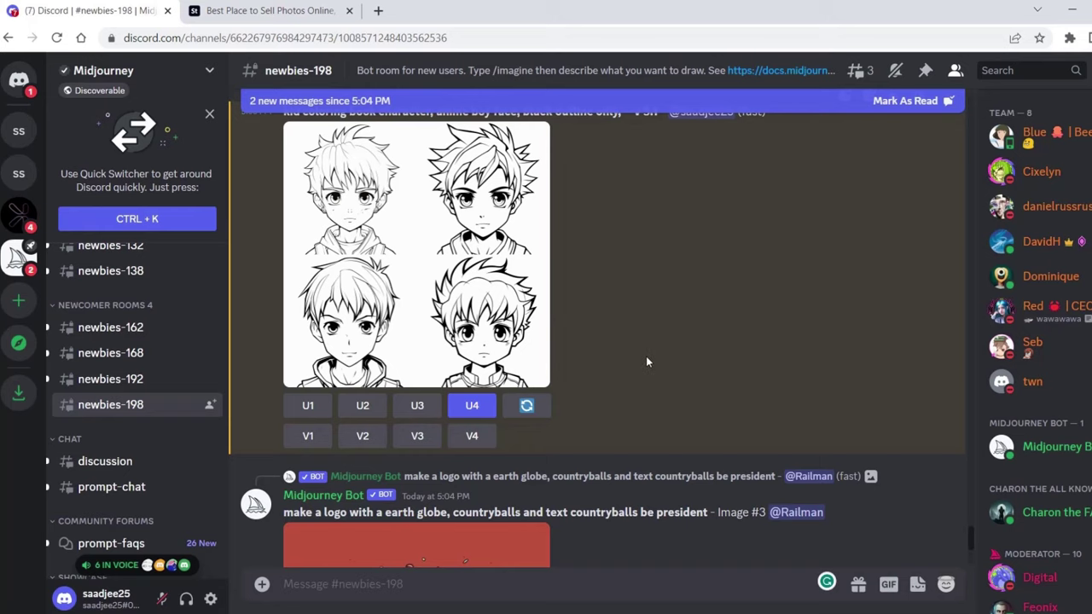
- Open the upscaled boy image full size in a browser tab and copy it
scroll(647, 363, "down", 3)
scroll(646, 362, "down", 3)
scroll(648, 362, "down", 3)
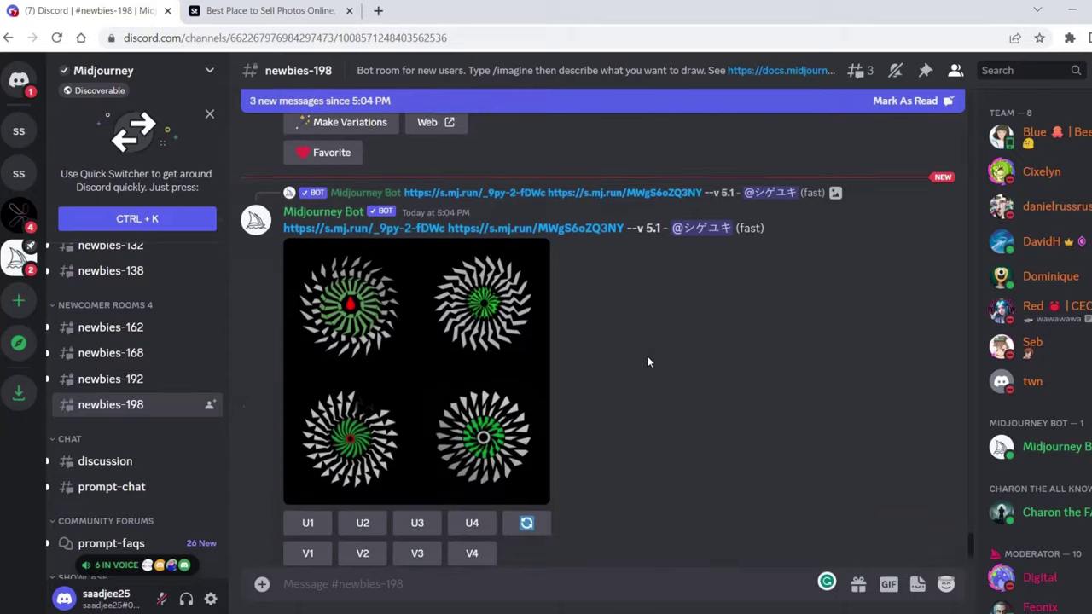
scroll(648, 362, "down", 3)
scroll(647, 358, "down", 3)
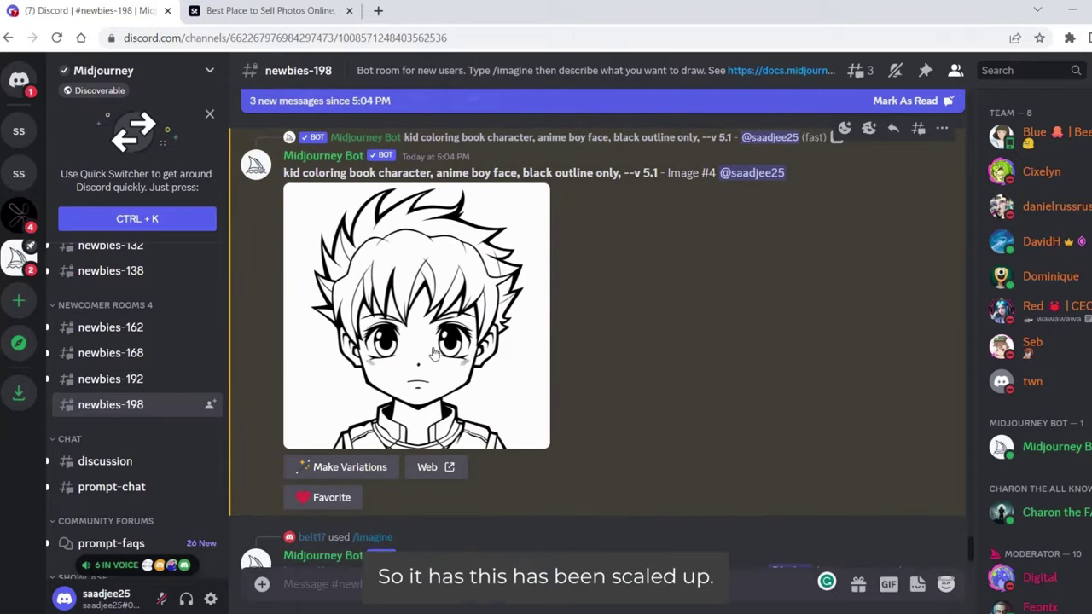
left_click(492, 323)
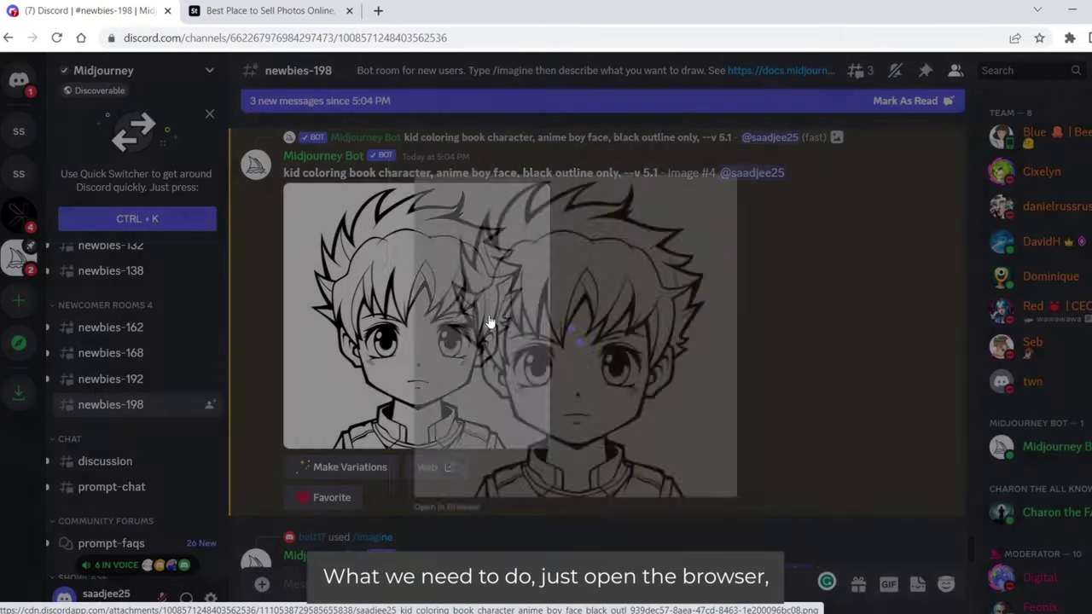
left_click(426, 532)
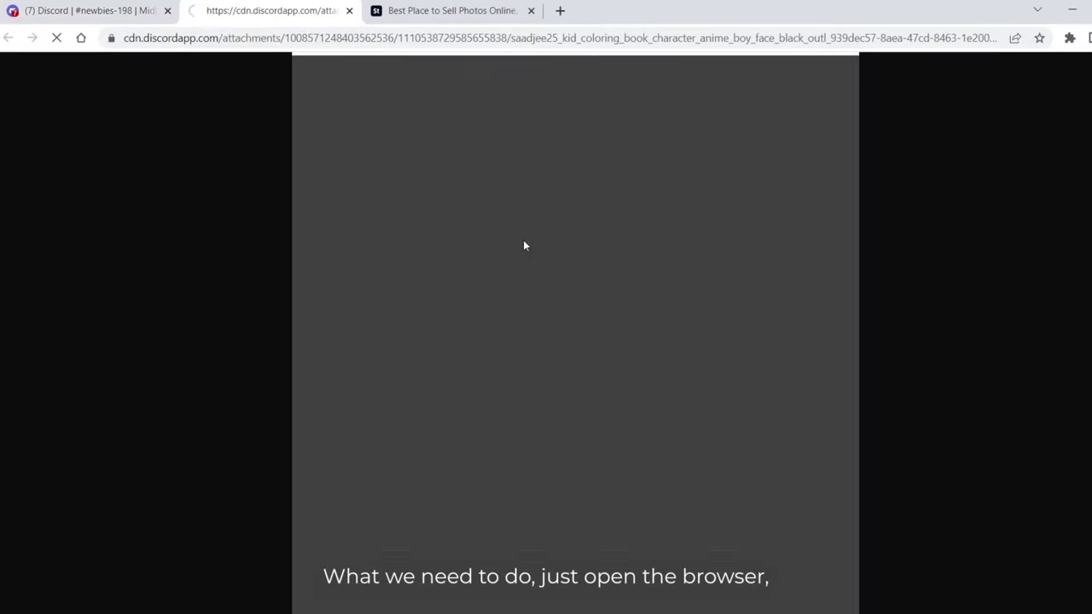
right_click(556, 198)
left_click(589, 244)
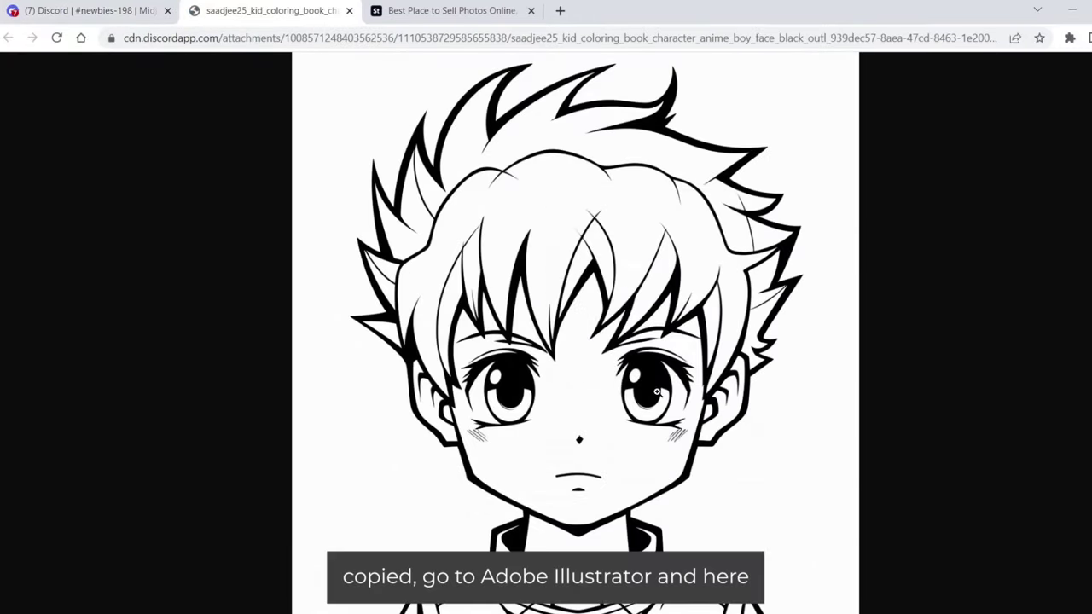
- Paste the anime boy image into Illustrator, then resize and centre it on the artboard
key("ctrl+v")
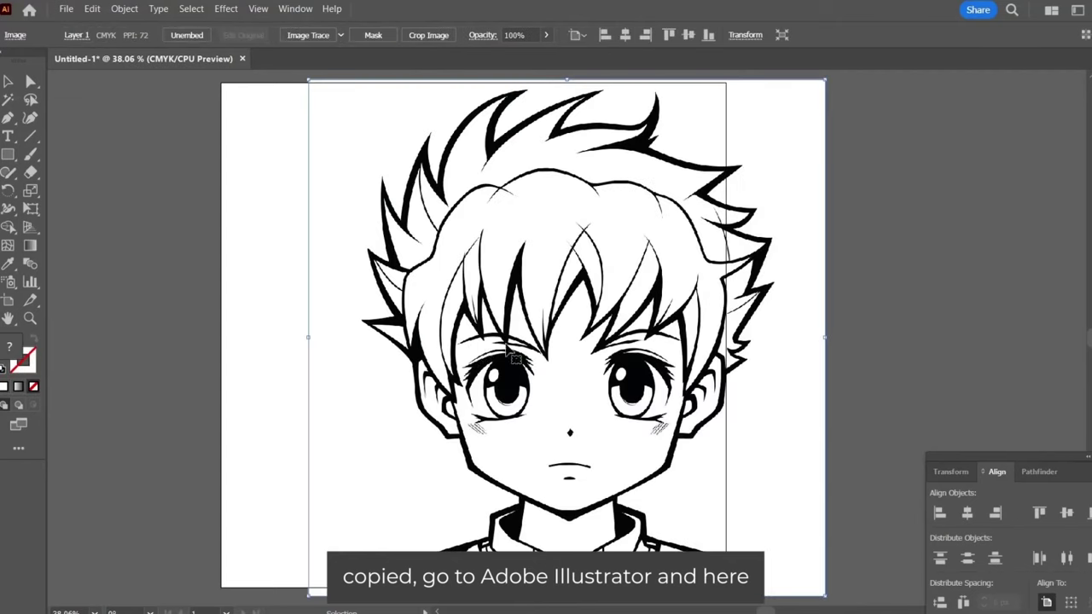
left_click_drag(309, 337, 334, 336)
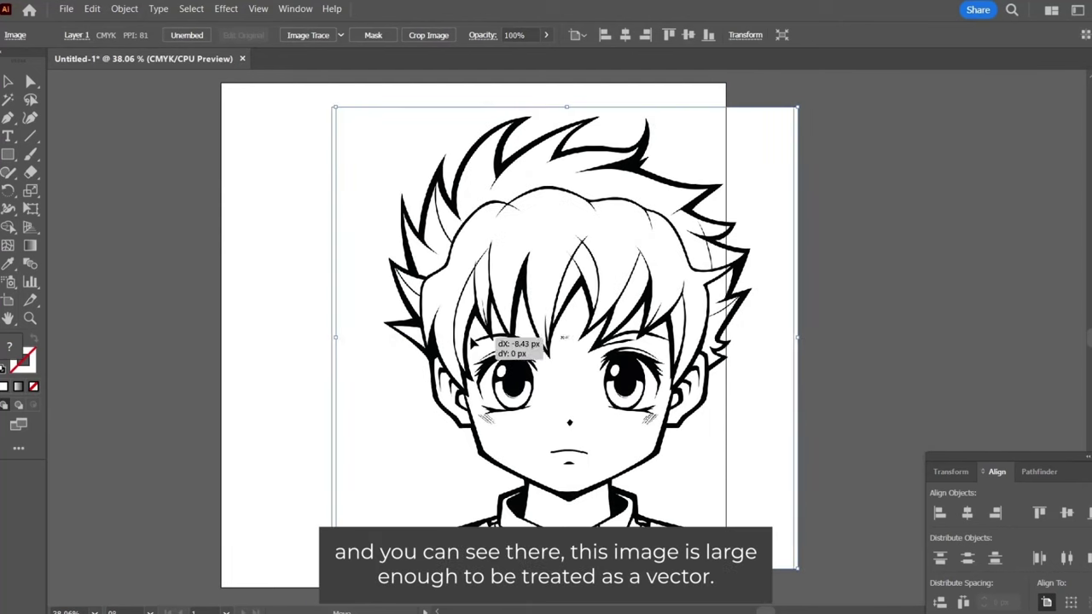
left_click_drag(495, 341, 374, 331)
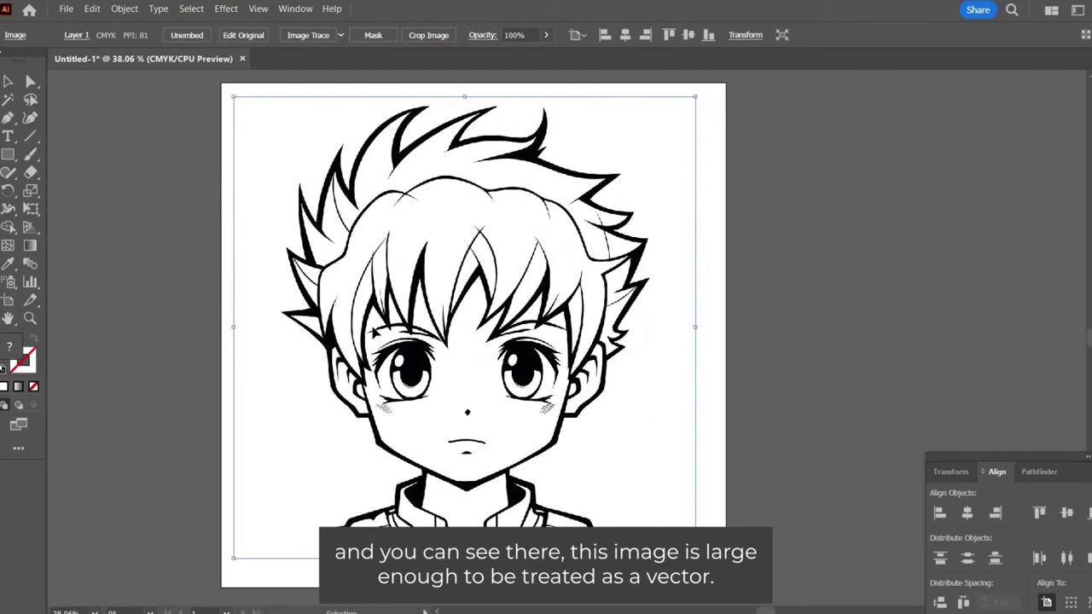
left_click_drag(585, 378, 594, 376)
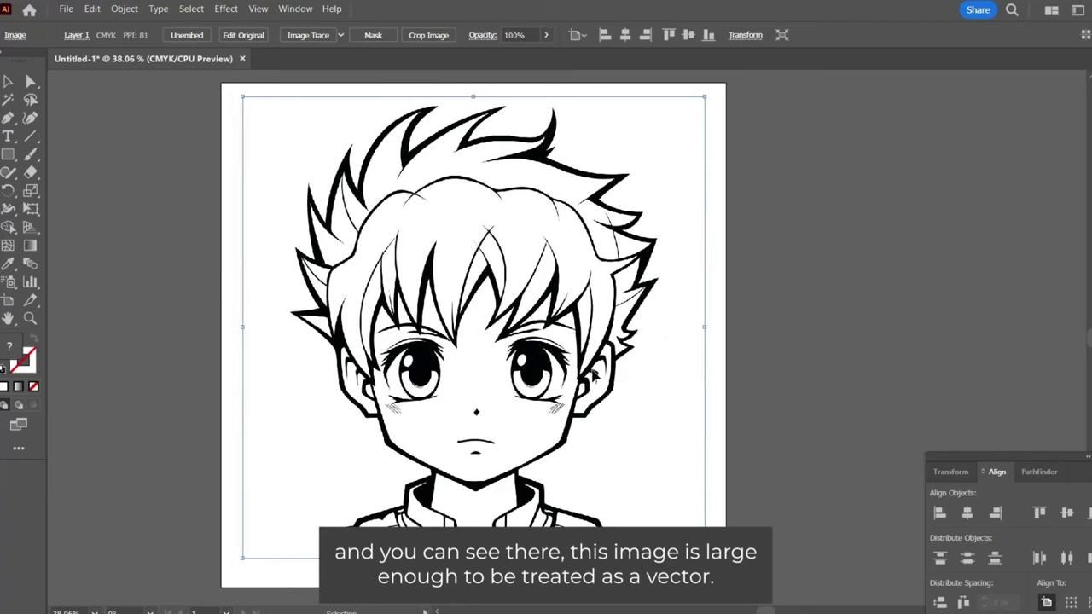
left_click(765, 305)
left_click(484, 261)
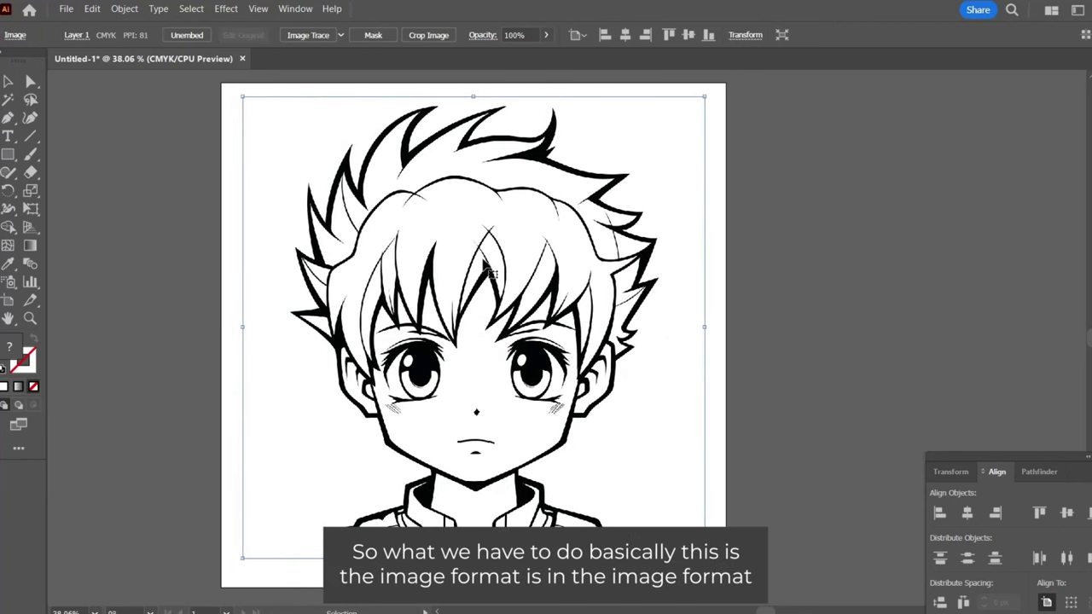
- Image Trace the sketch with Threshold 138 and raised Corners, then expand it to paths
left_click(295, 9)
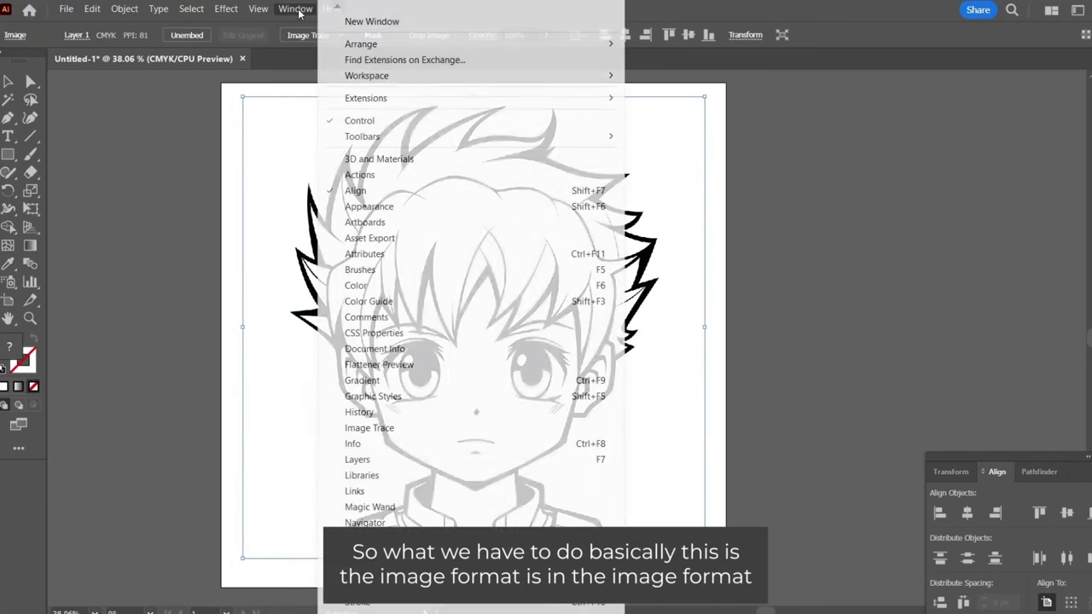
left_click(375, 427)
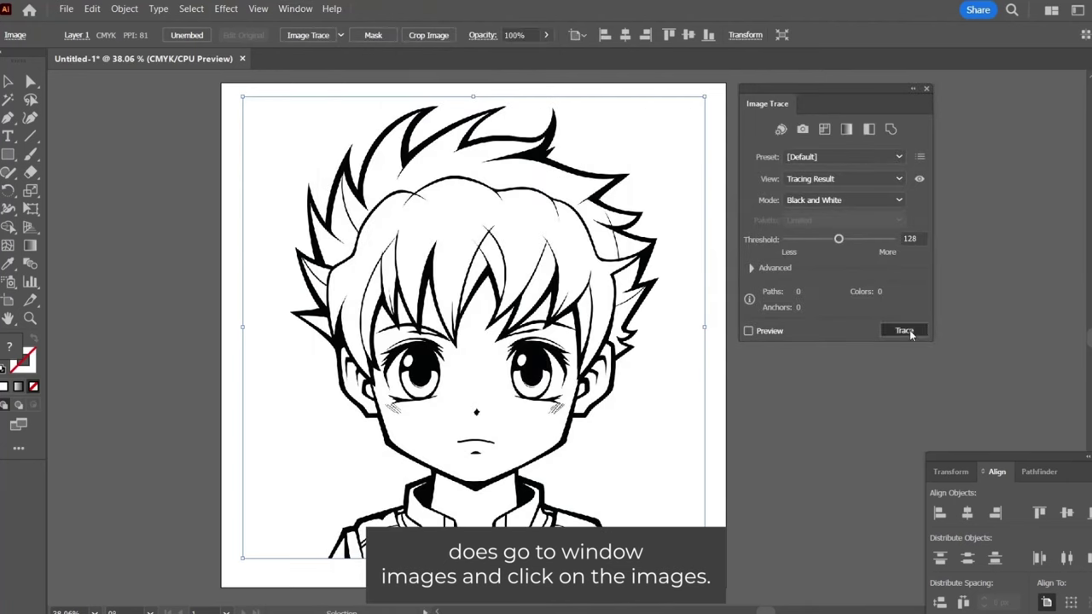
left_click(905, 331)
left_click_drag(695, 415, 575, 410)
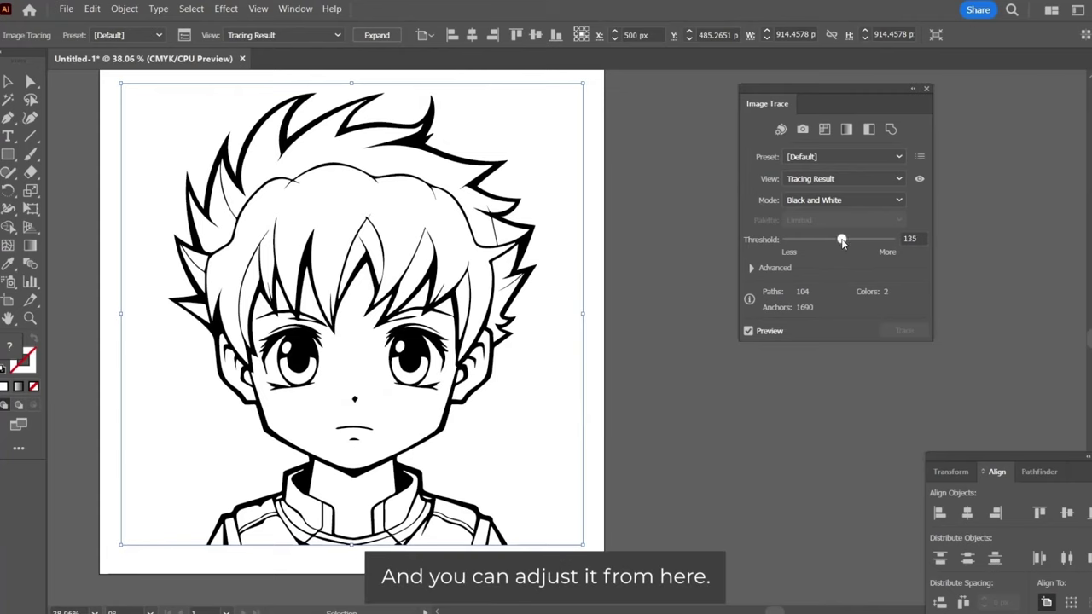
left_click_drag(842, 242, 843, 242)
left_click(752, 268)
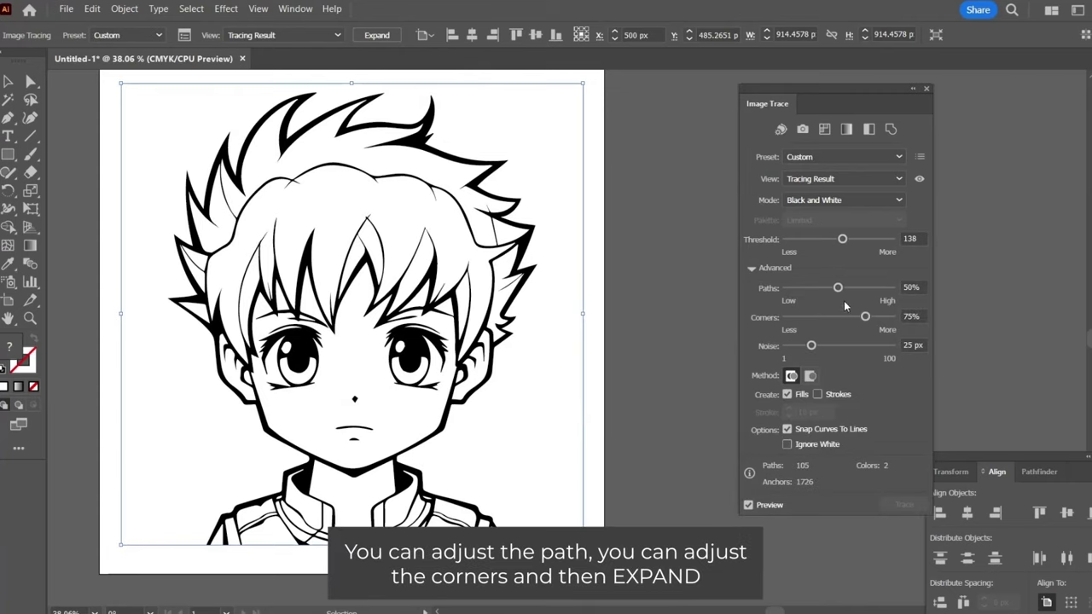
left_click_drag(868, 322, 872, 322)
left_click(378, 37)
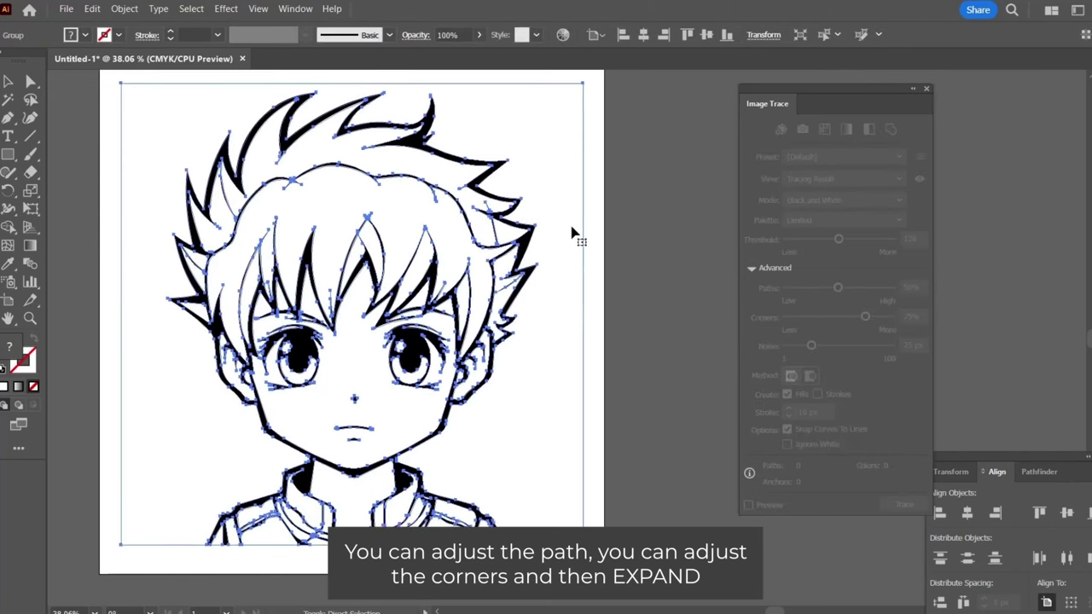
- Delete the traced drawing's white outer boundary path and close the Image Trace panel
left_click(620, 197)
left_click(550, 274)
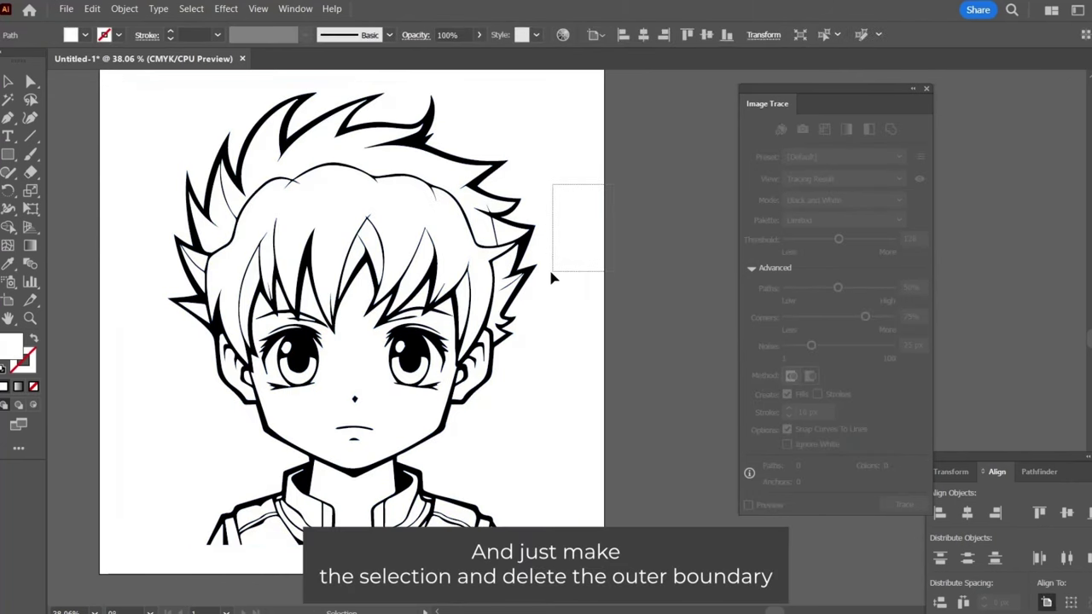
key("Delete")
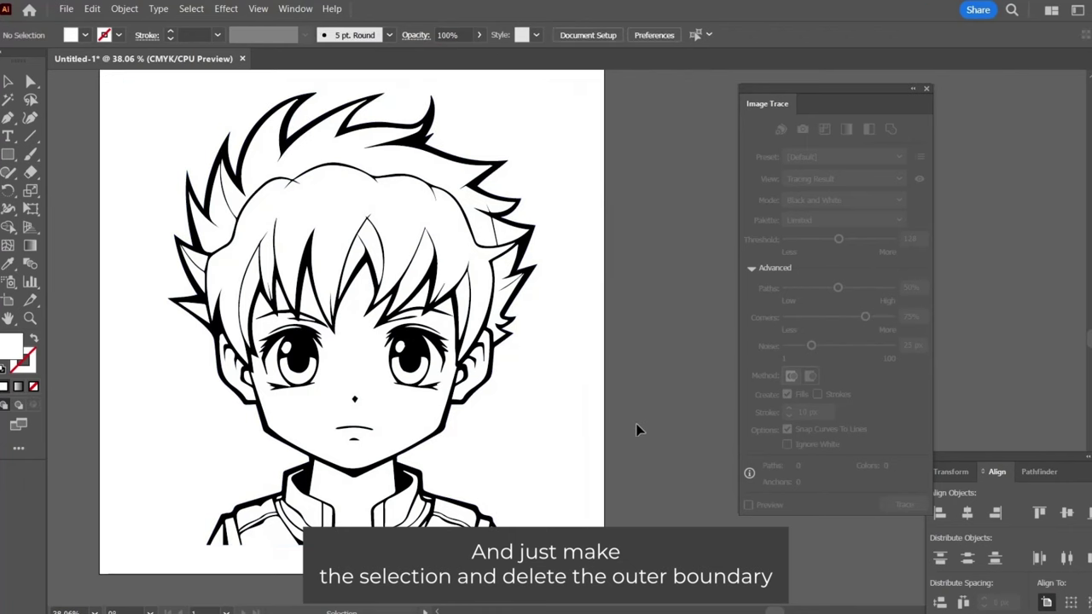
key("ctrl+minus")
left_click_drag(643, 383, 683, 407)
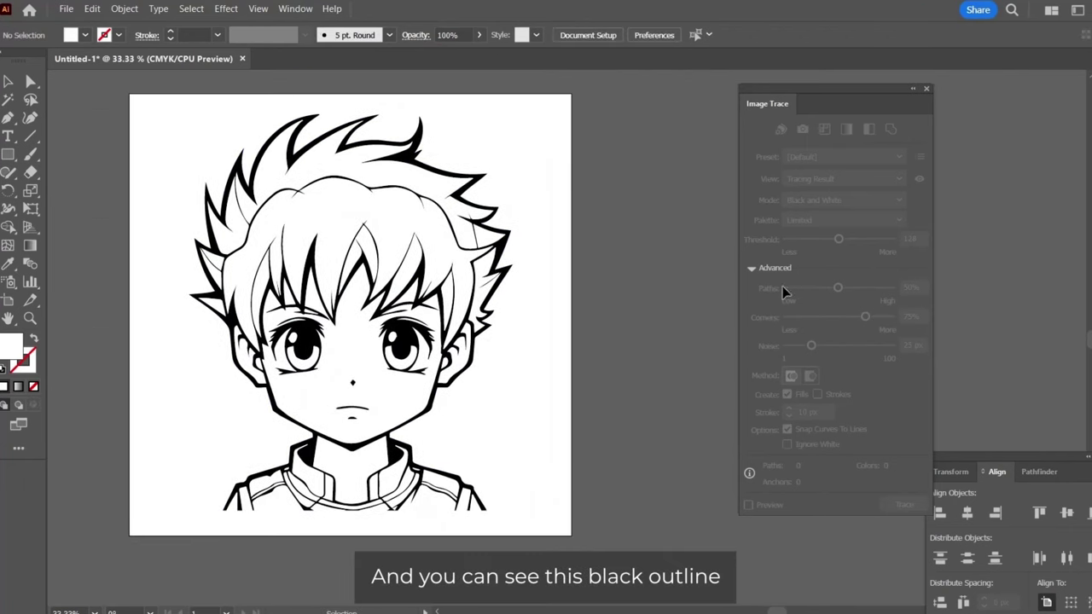
left_click(925, 88)
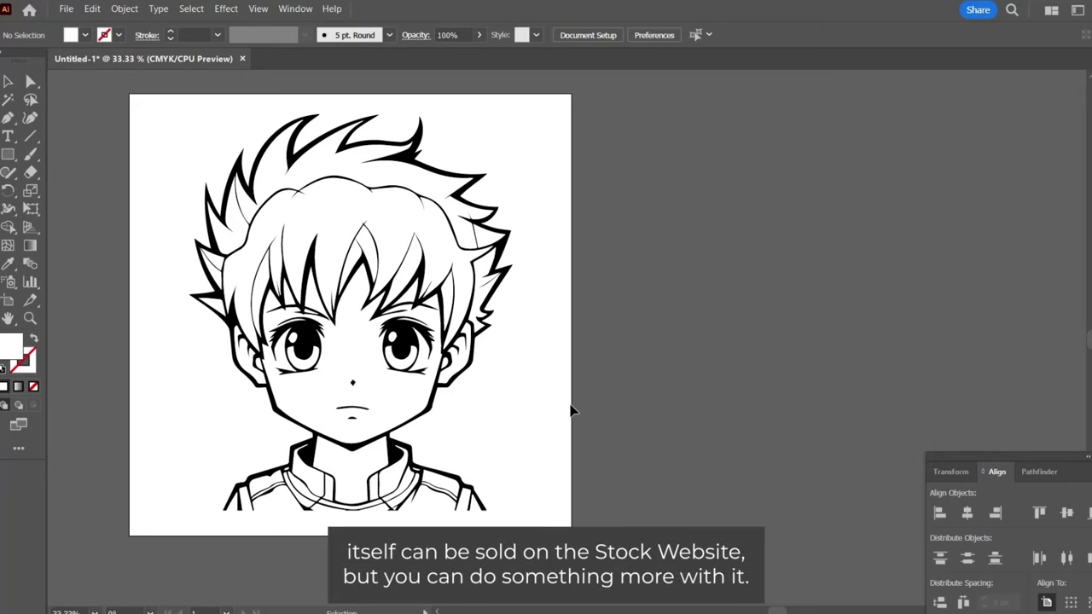
key("ctrl+minus")
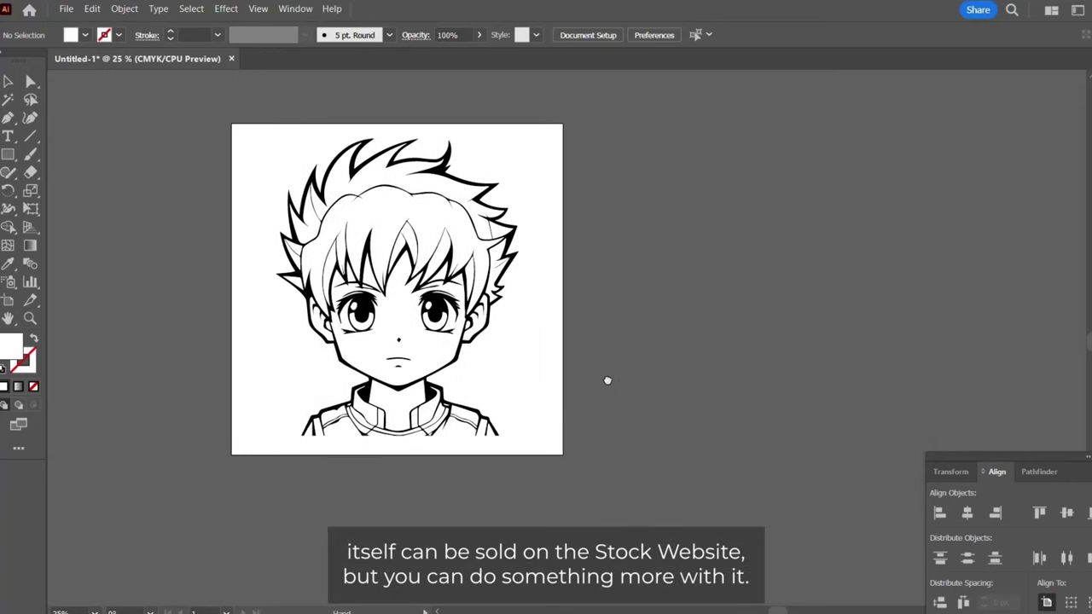
key("shift+o")
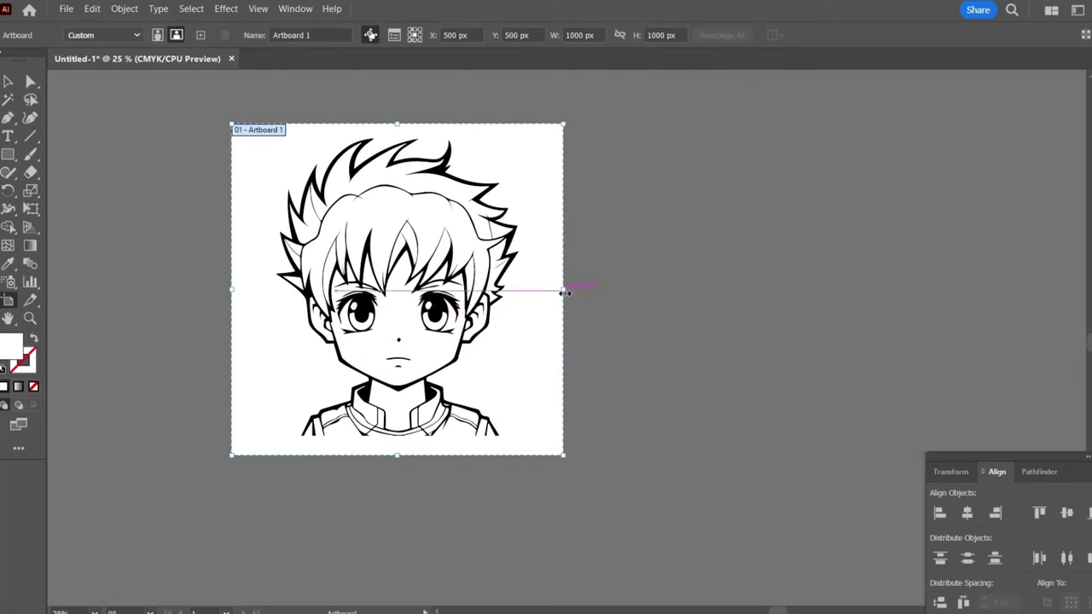
- Widen the artboard to the right and shrink the boy drawing toward the left
left_click_drag(563, 289, 746, 290)
key("v")
left_click_drag(484, 431, 263, 134)
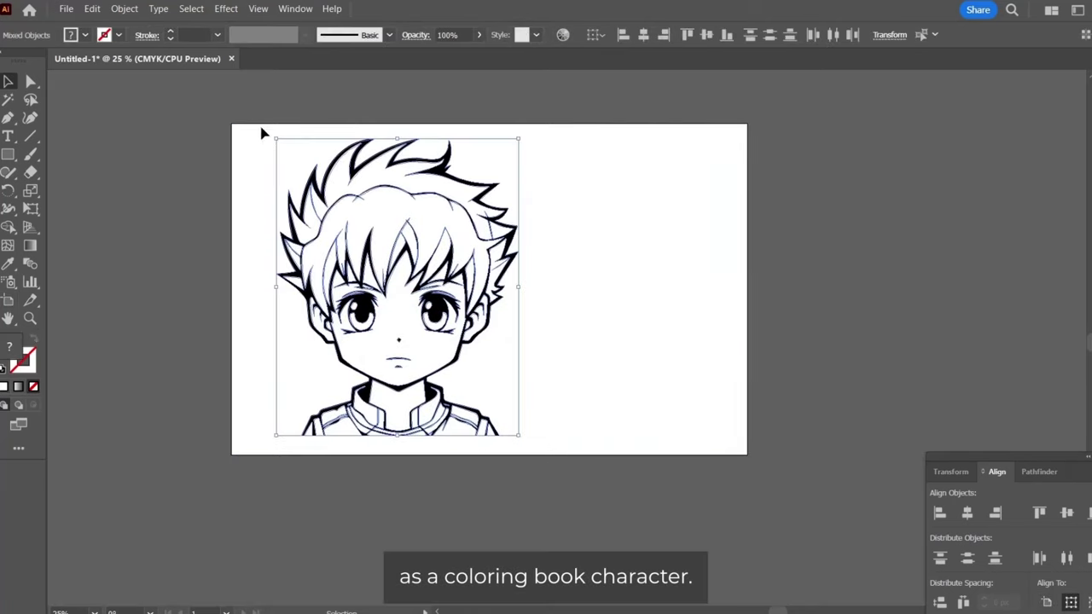
mouse_move(517, 435)
left_mouse_down()
mouse_move(418, 294)
mouse_move(380, 295)
mouse_move(563, 307)
left_mouse_up()
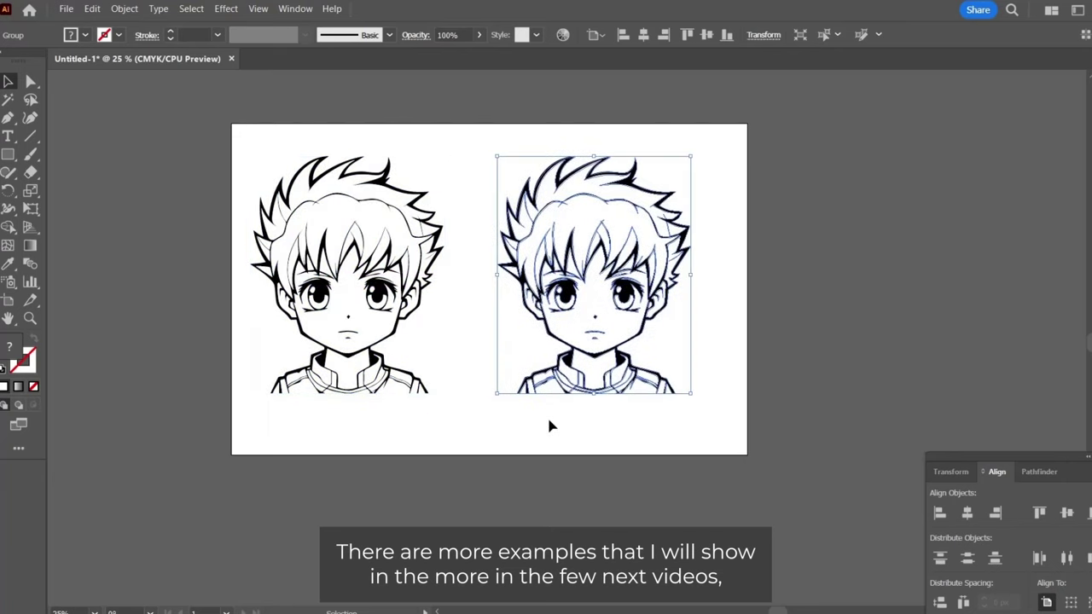
- Duplicate the boy to the right, ungroup the copy, and fill its top hair lime
left_click(546, 414)
left_click(610, 220)
key("ctrl")
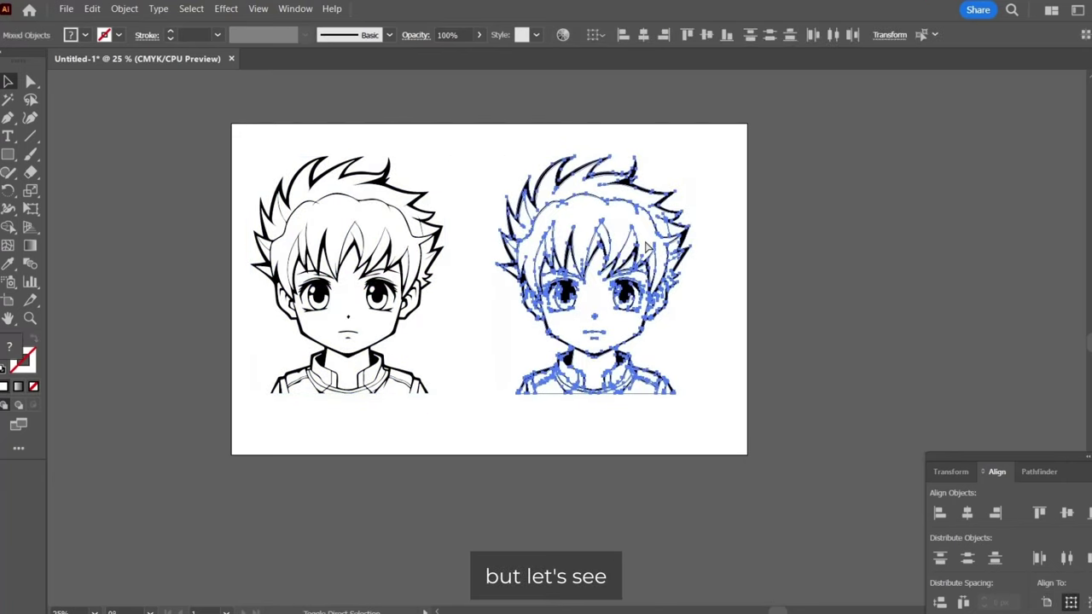
left_click(735, 248)
left_click(591, 196)
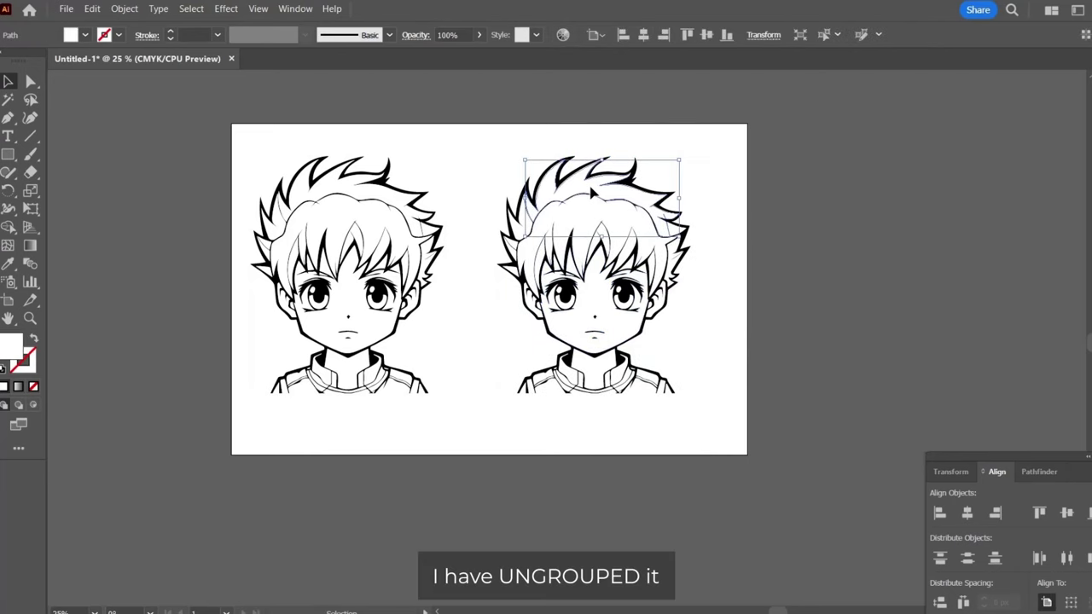
left_click(85, 35)
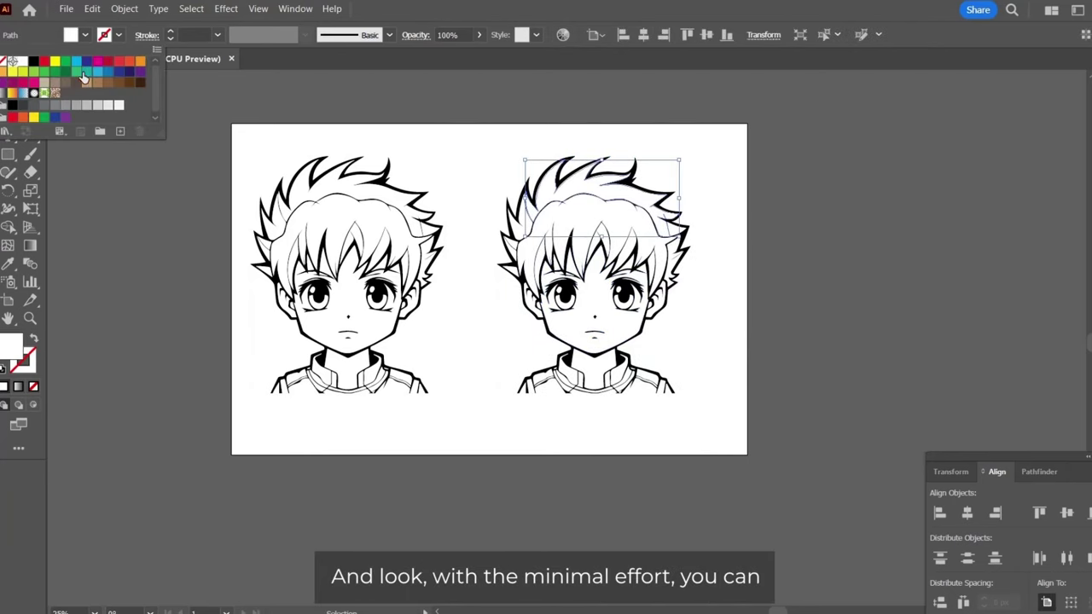
left_click(25, 75)
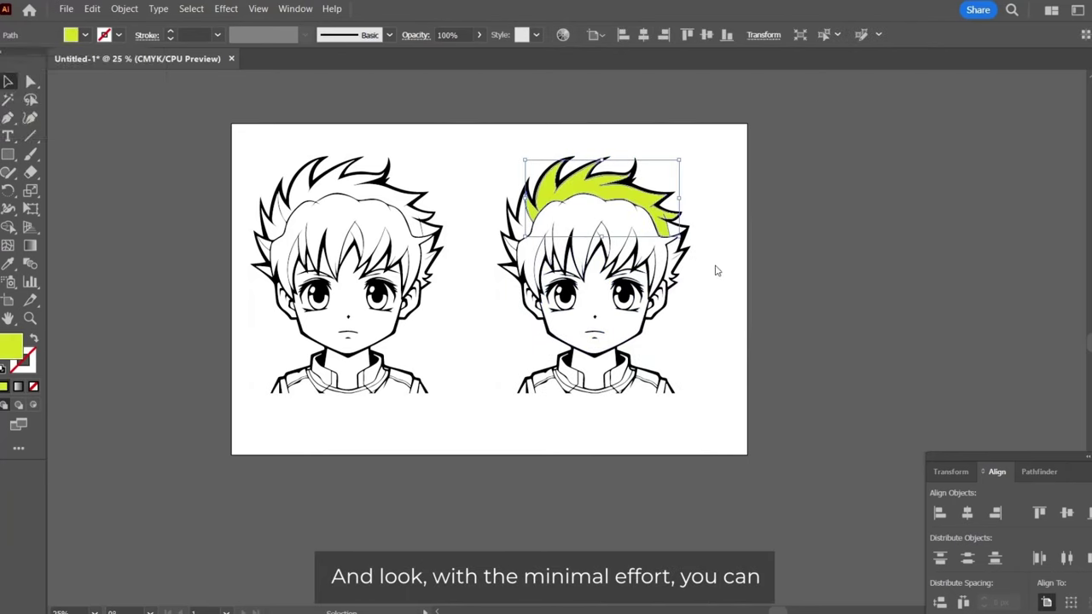
- Eyedrop lime onto the copy's inner hair and fill the left side strand green
left_click(581, 227)
key("i")
left_click(600, 180)
key("v")
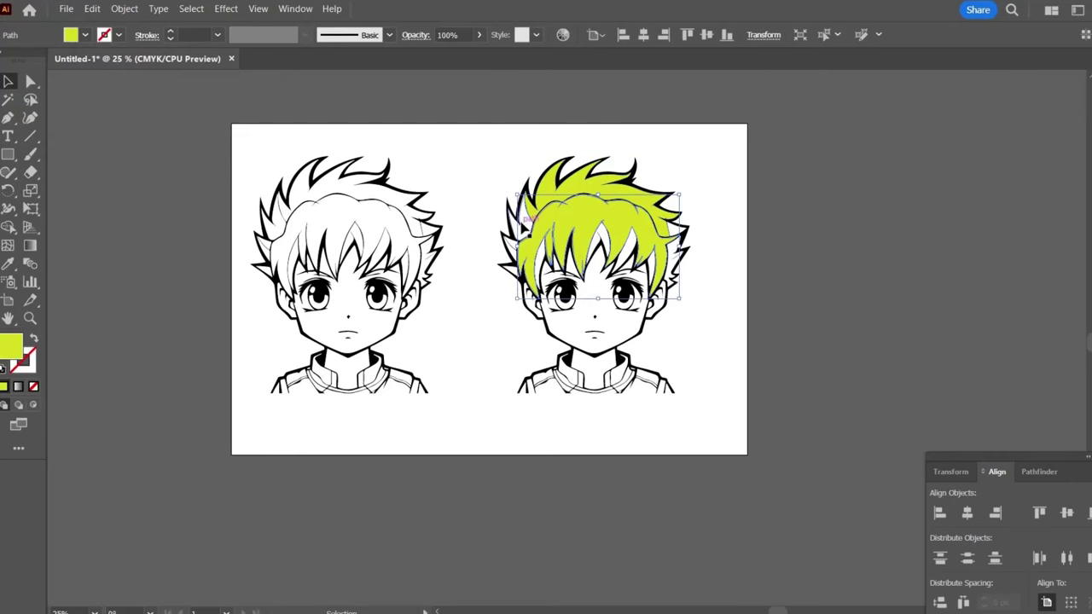
left_click(522, 223)
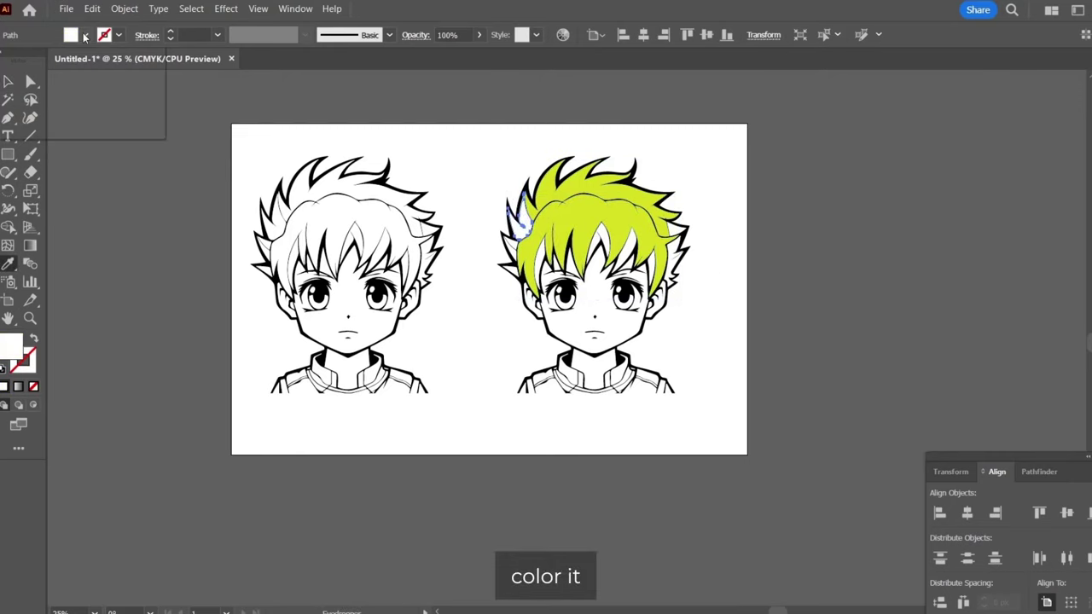
left_click(84, 35)
left_click(45, 71)
key("i")
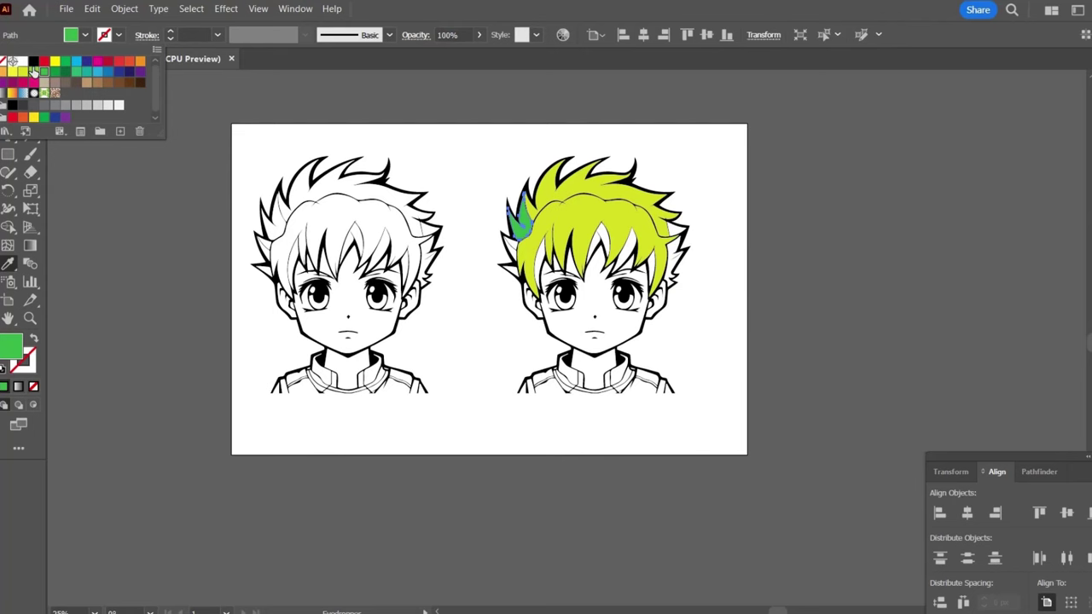
key("Escape")
key("v")
left_click(767, 254)
- Eyedrop the lime fill onto the right and left side hair strands
key("ctrl+equal")
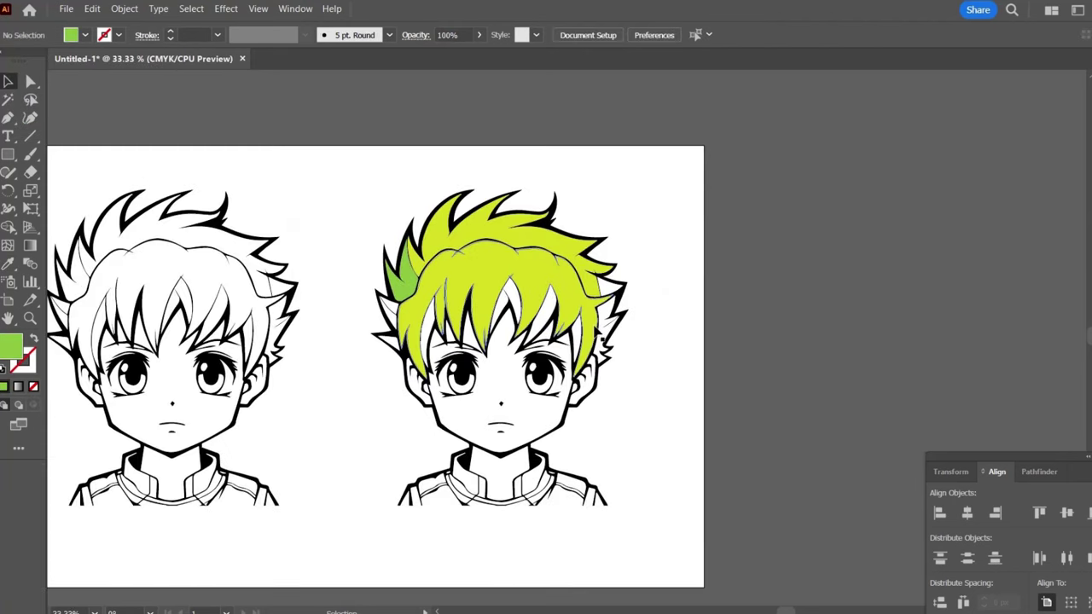
left_click(604, 335)
key("i")
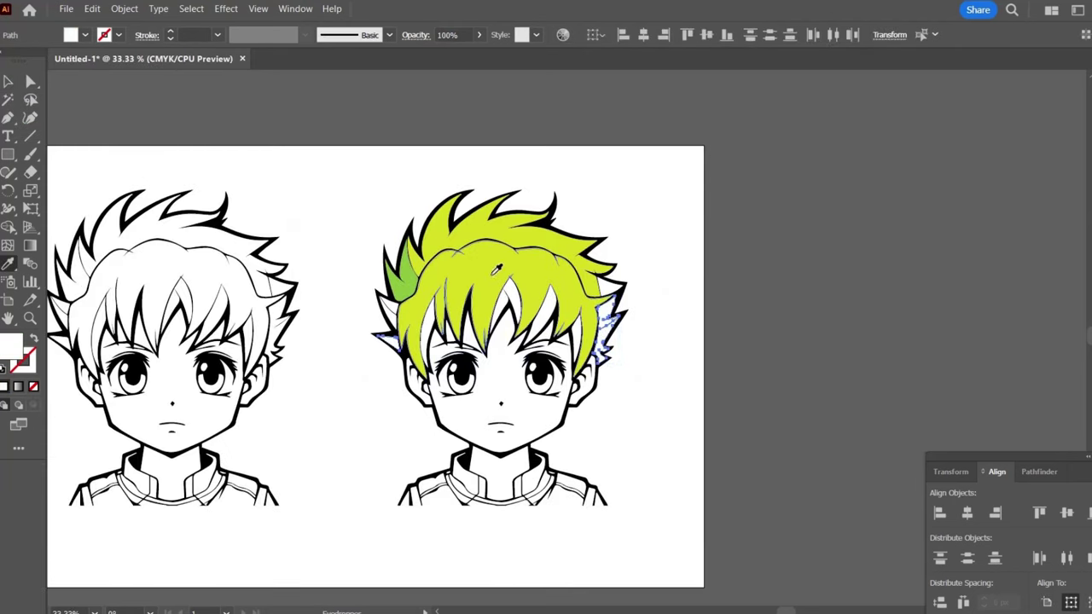
left_click(496, 269)
left_click(399, 274, "ctrl")
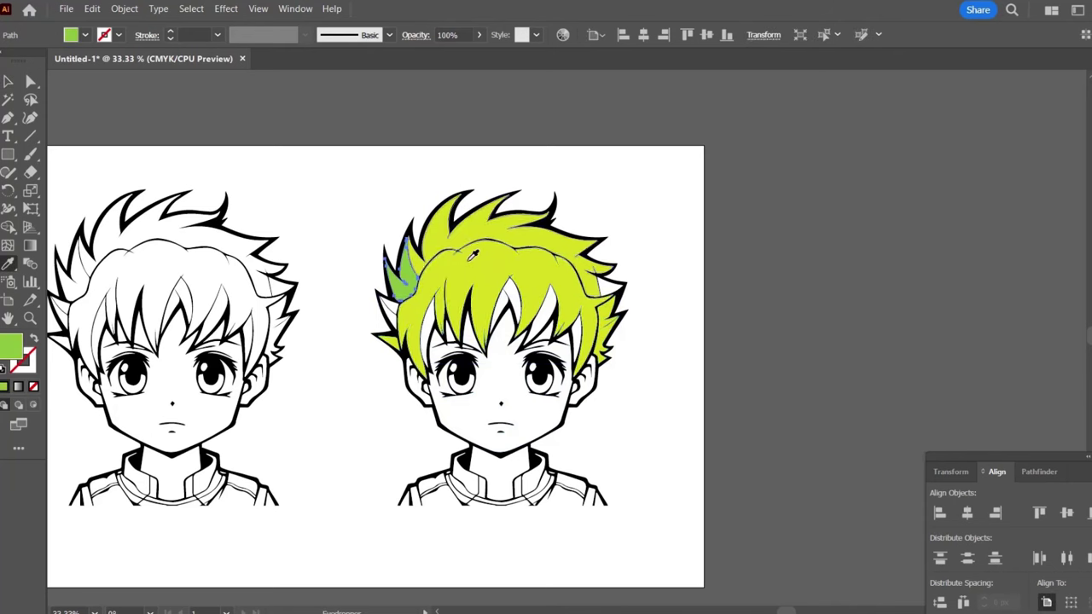
left_click(472, 254)
key("v")
left_click(678, 268)
scroll(653, 358, "down", 2)
left_click(521, 359)
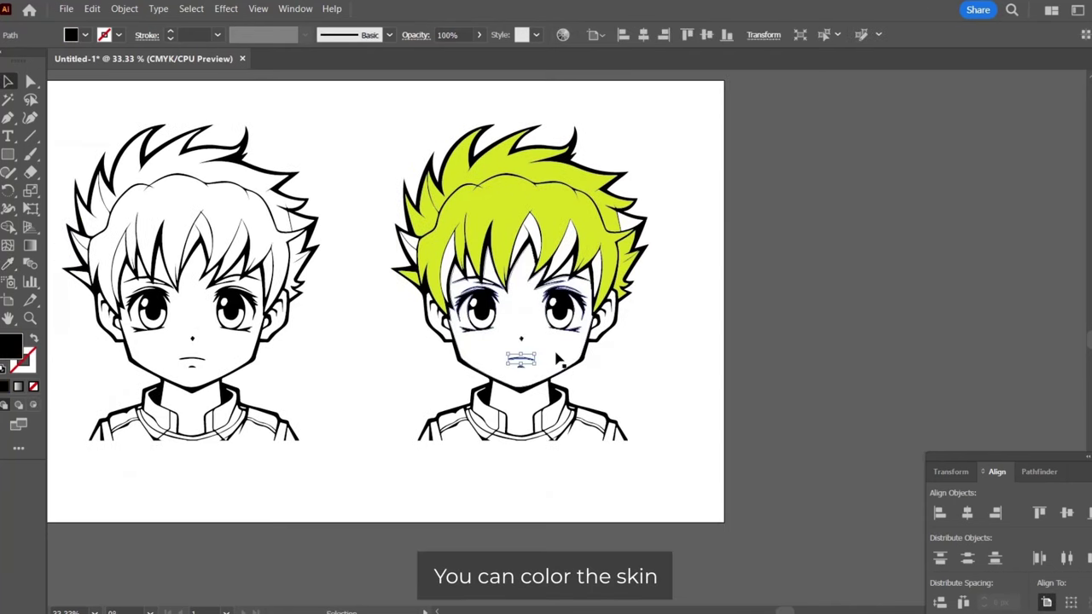
left_click(556, 358)
- Fill the copy's face with a beige swatch, refined to light beige EFDDBD in the Color Picker
left_click(85, 35)
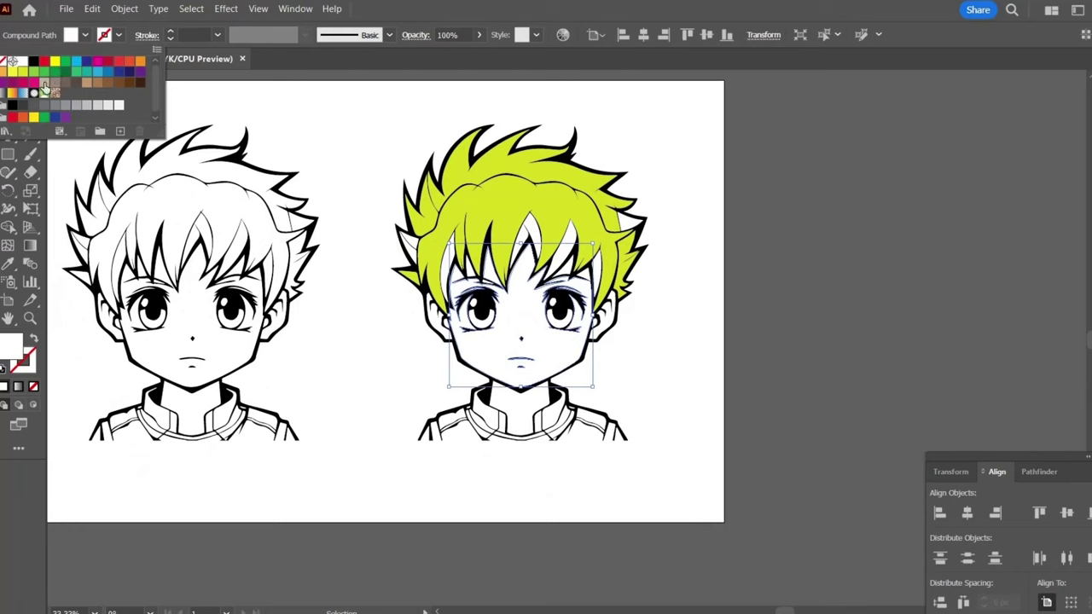
left_click(44, 83)
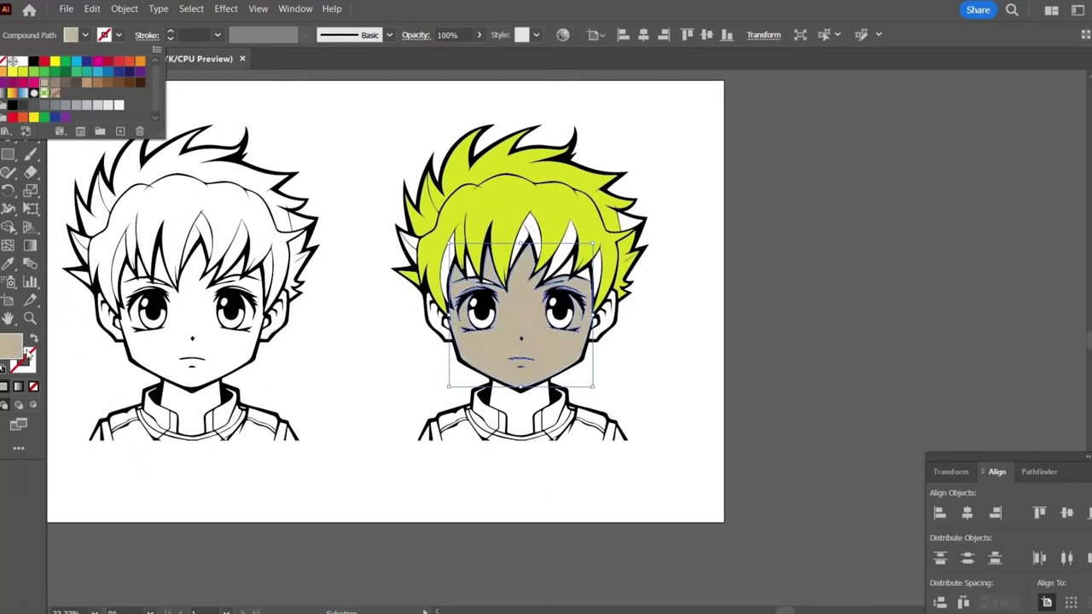
double_click(11, 346)
left_click(734, 299)
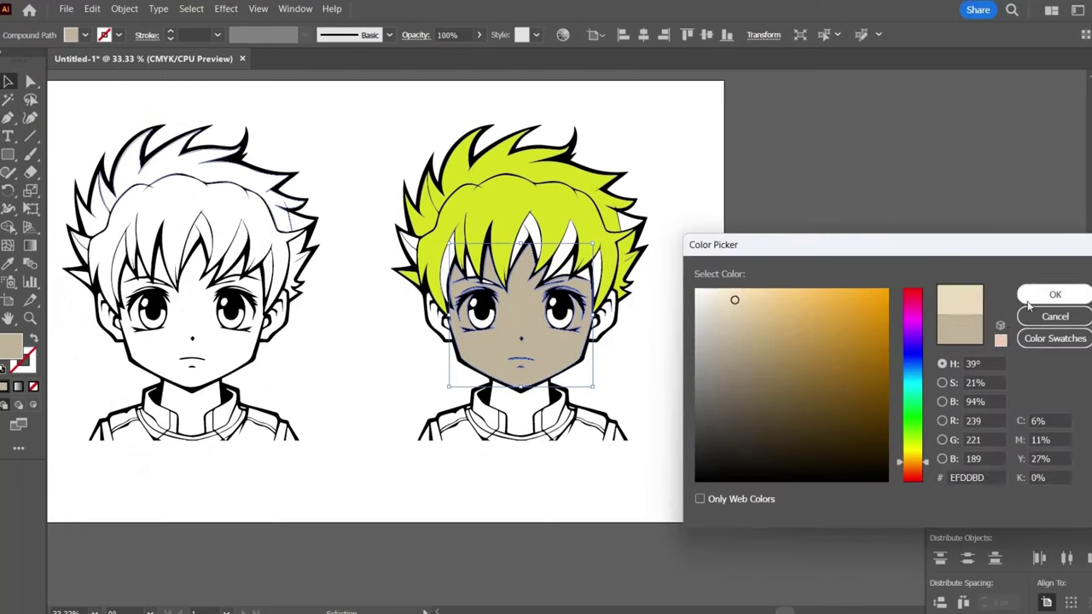
left_click(1028, 302)
left_click(663, 299)
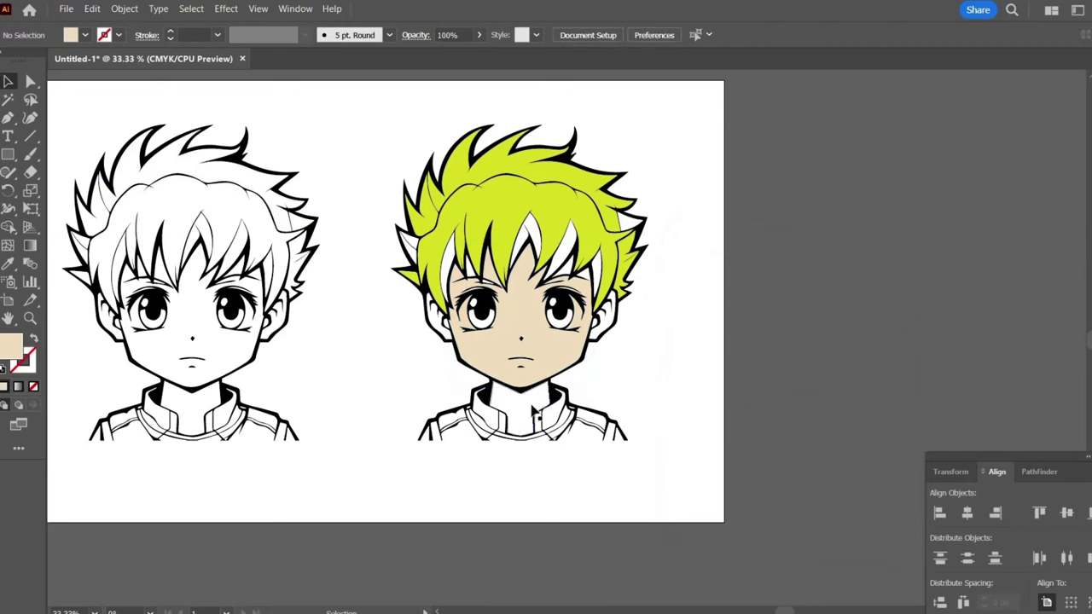
left_click(546, 417)
left_click(462, 461)
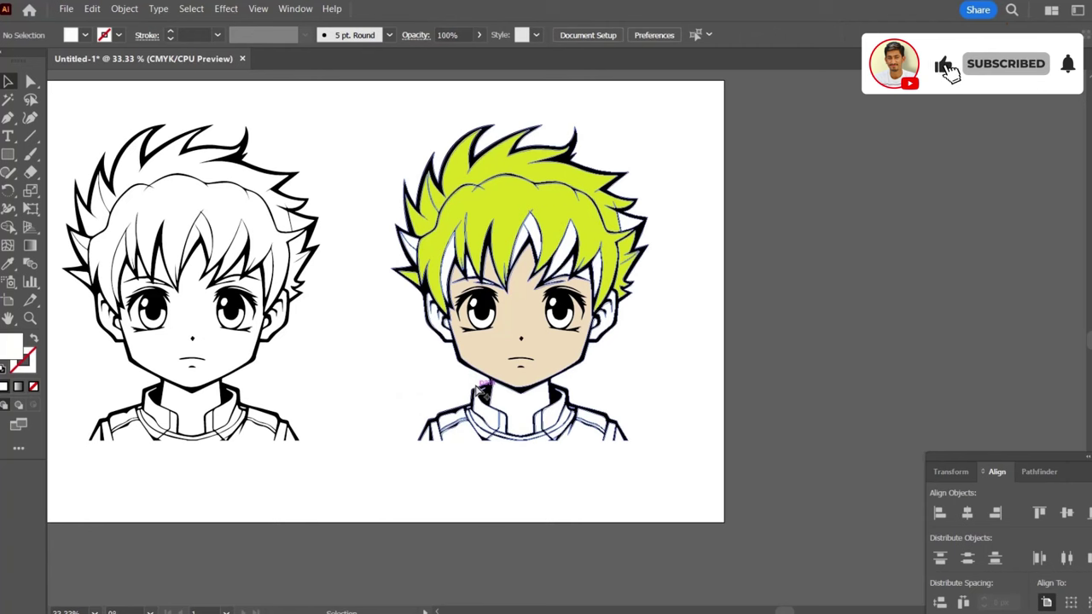
key("ctrl+a")
- Select all the black line art by matching colour and lock it with Ctrl+2
left_click(8, 100)
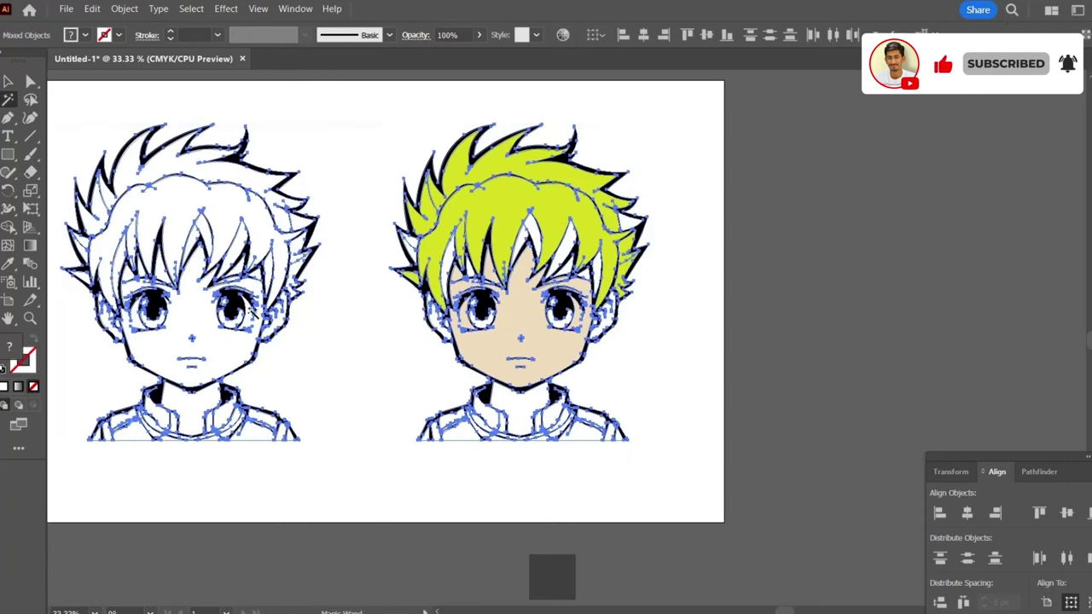
left_click(232, 306)
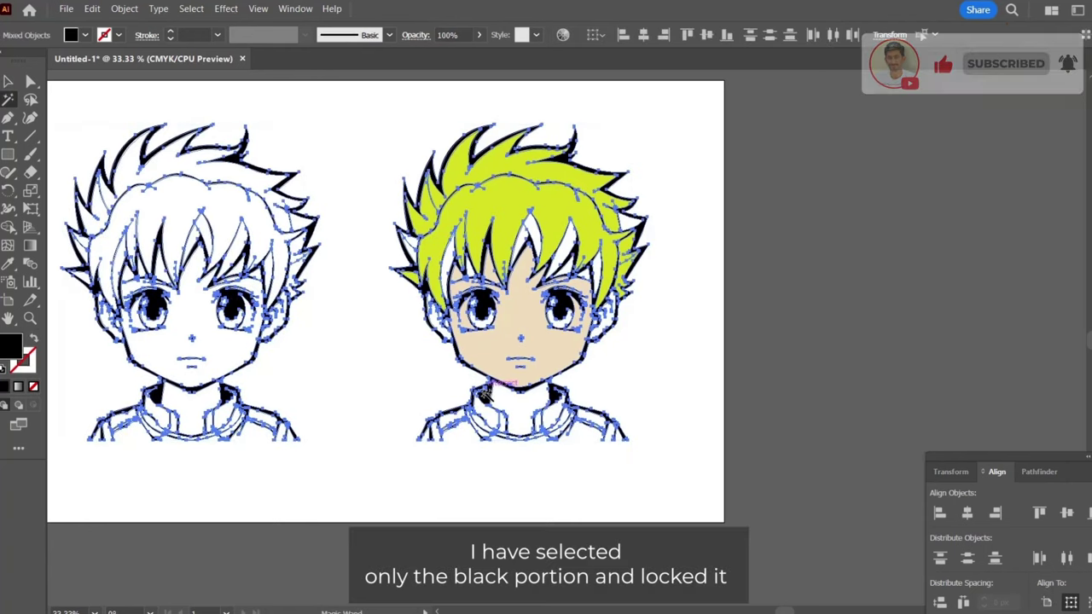
key("v")
key("ctrl+2")
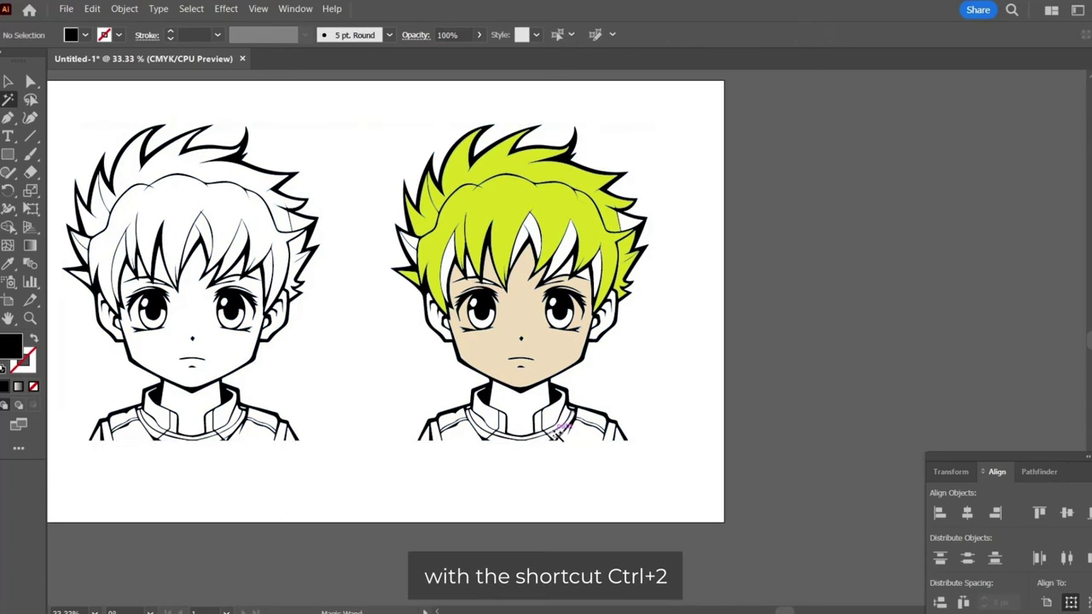
- Fill the right boy's jacket with red
mouse_move(375, 394)
left_mouse_down()
mouse_move(487, 440)
mouse_move(607, 458)
left_mouse_up()
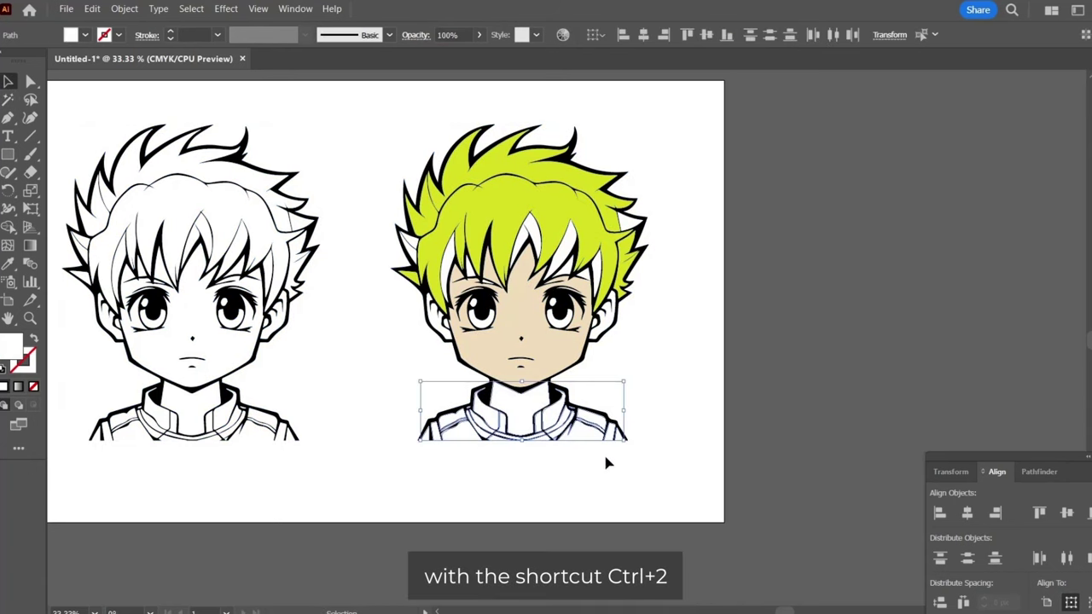
left_click(84, 35)
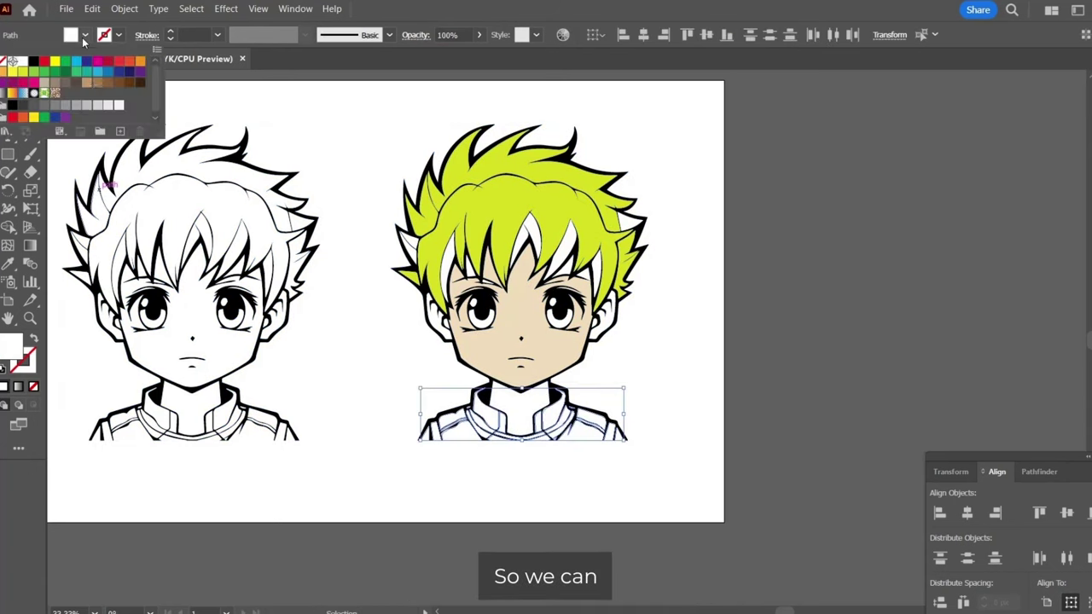
left_click(119, 62)
- Eyedrop the face's beige skin colour onto the shirt under the jacket
left_click(797, 358)
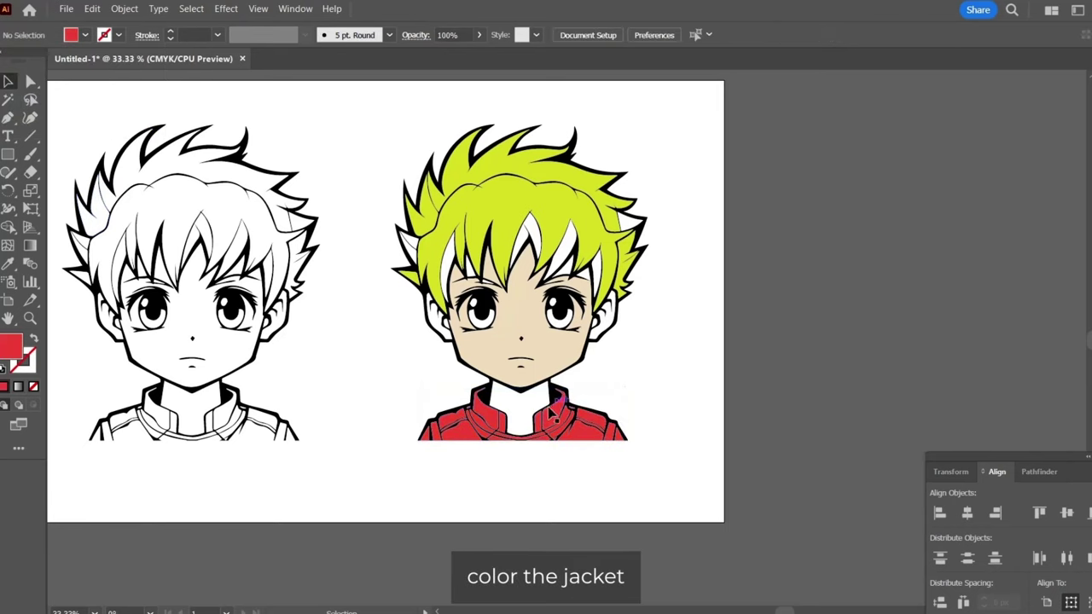
left_click(520, 414)
key("i")
left_click(554, 355)
left_click(620, 380)
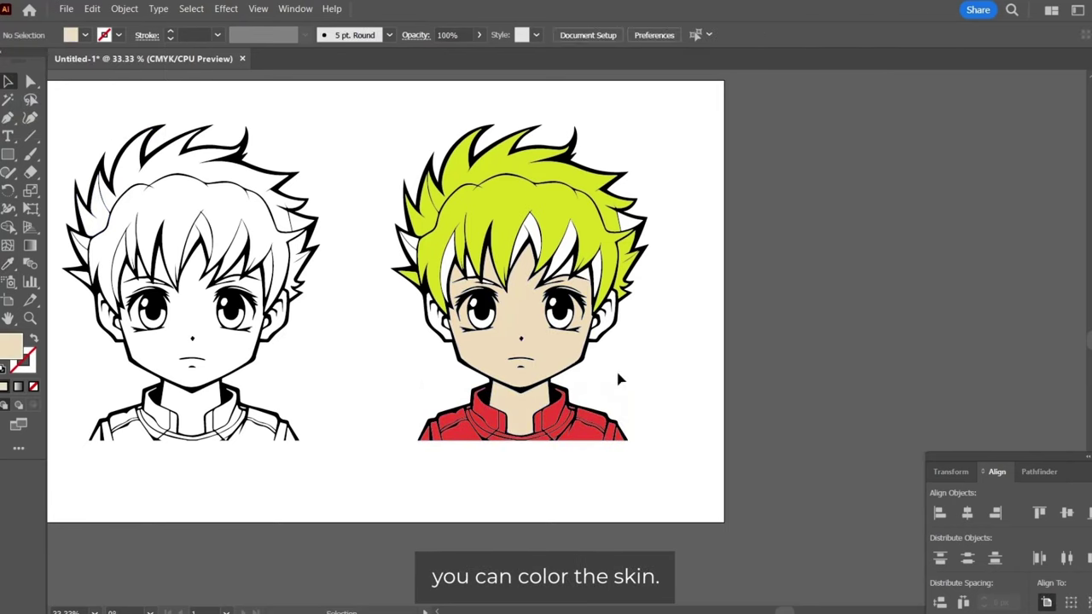
scroll(620, 380, "up", 1)
- Give both of the right boy's white ears the face's beige colour
scroll(620, 380, "up", 1)
left_click(593, 307)
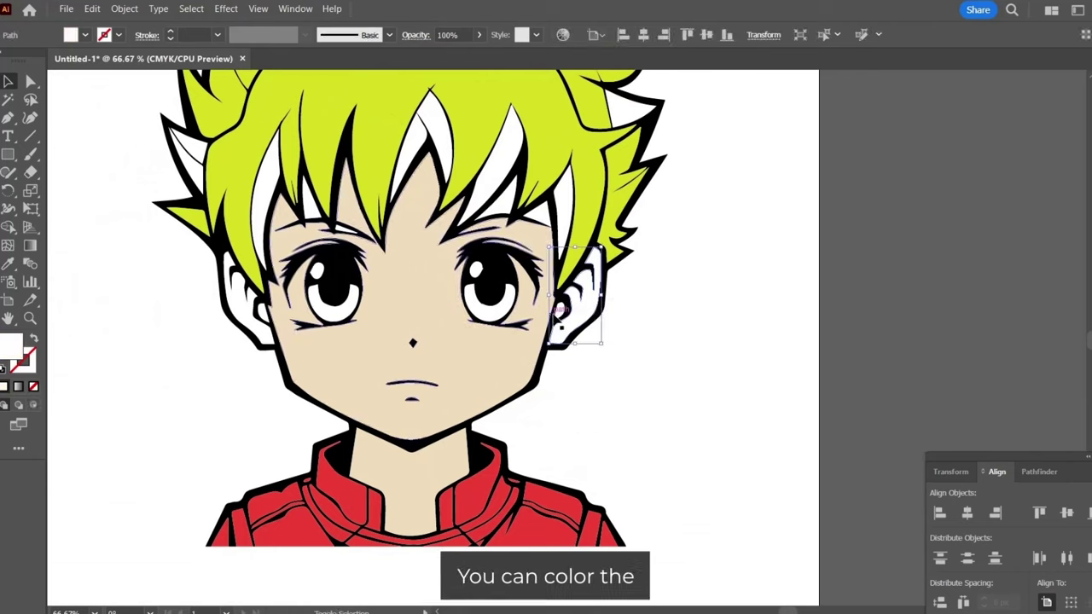
left_click(257, 309, "shift")
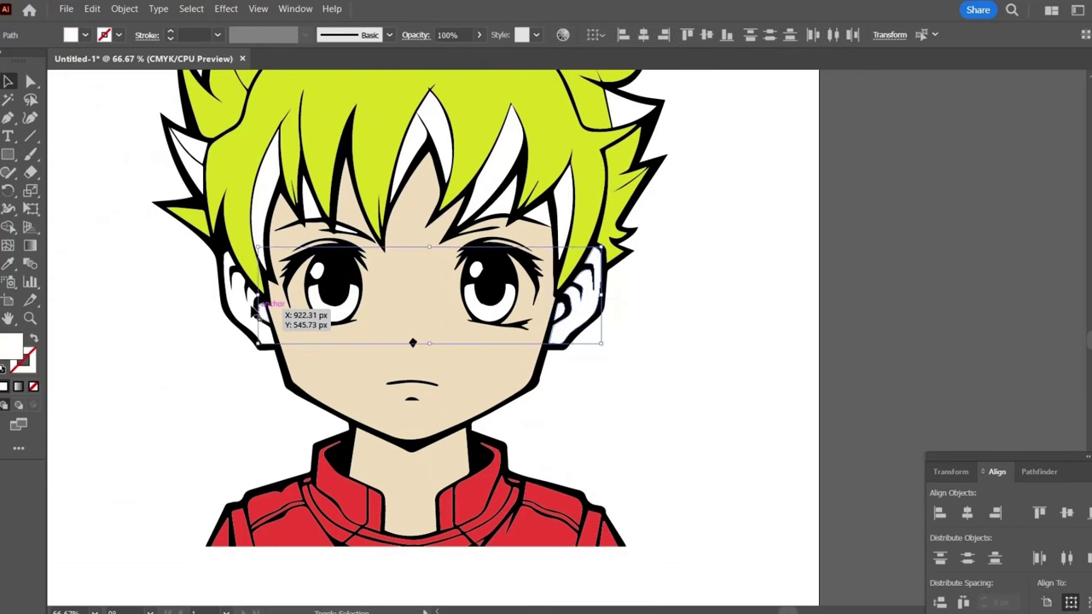
key("i")
left_click(380, 273)
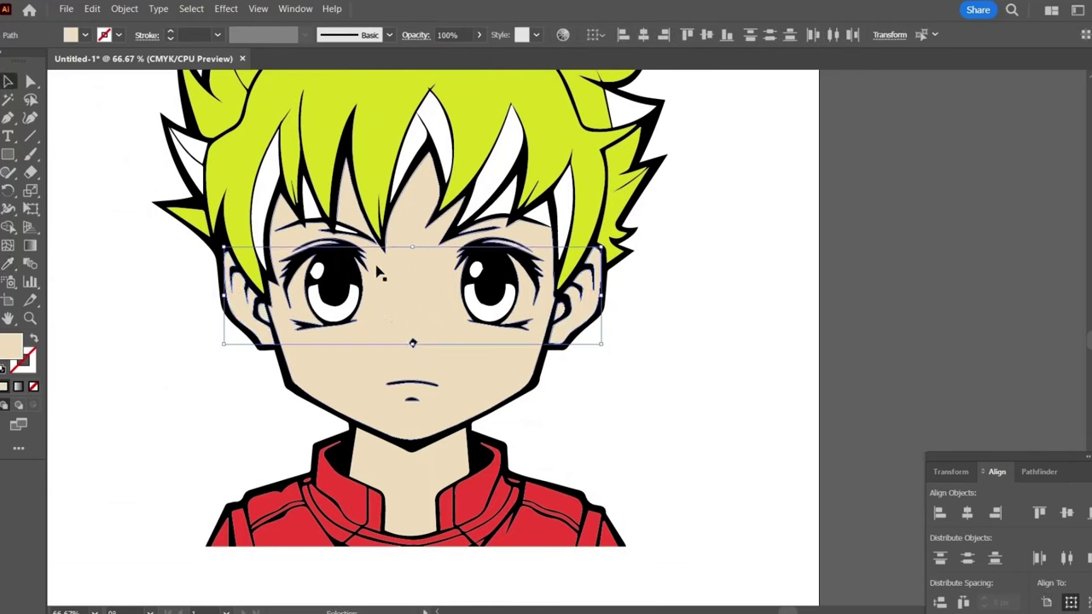
- Eyedrop the lime hair colour onto four leftover white hair strands
left_click(269, 196)
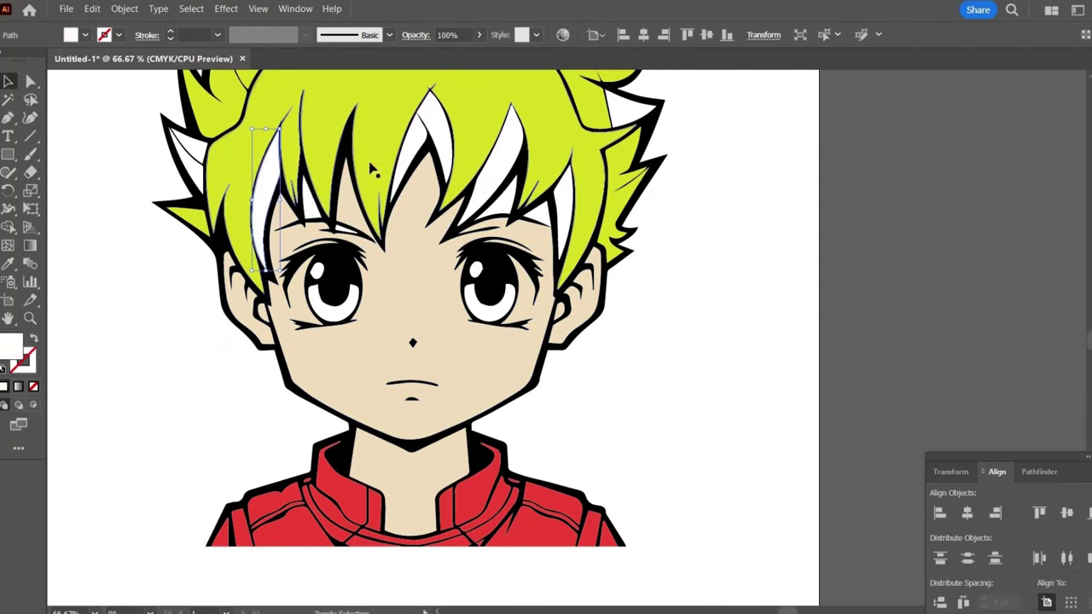
left_click(431, 137, "shift")
left_click(499, 151, "shift")
left_click(563, 205, "shift")
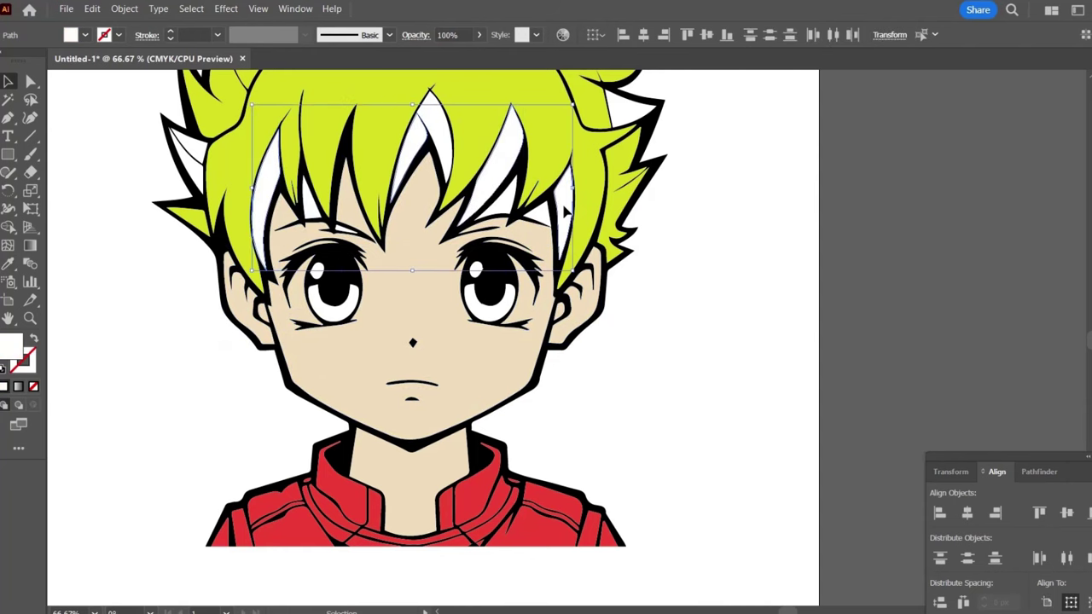
key("i")
left_click(547, 121)
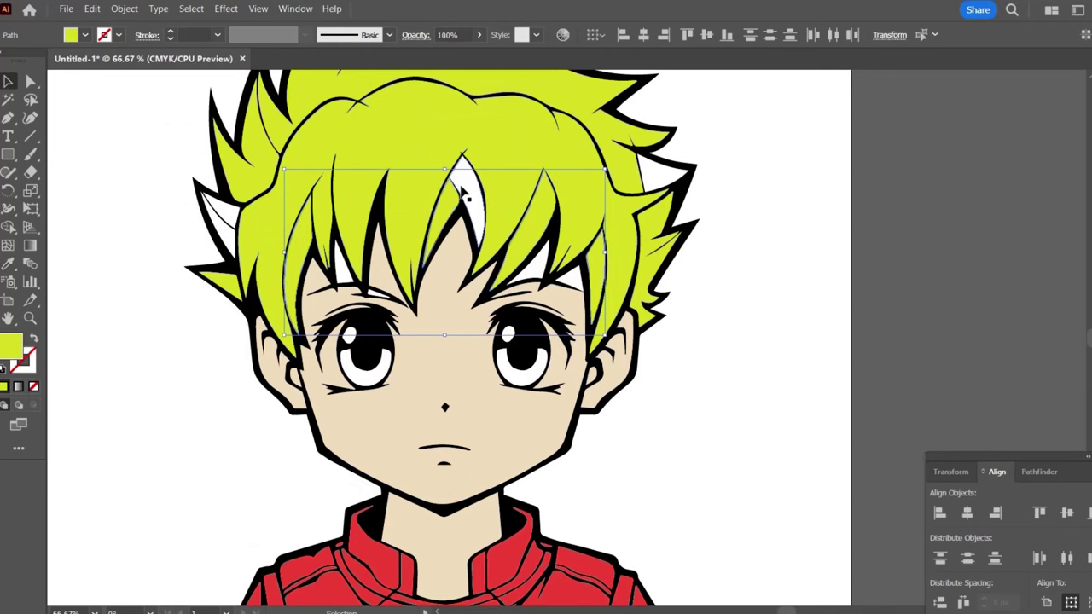
- Fill the three remaining white hair strands lime as well
left_click(461, 195)
left_click(216, 220, "shift")
left_click(661, 195, "shift")
key("i")
left_click(587, 147)
key("v")
left_click(751, 275)
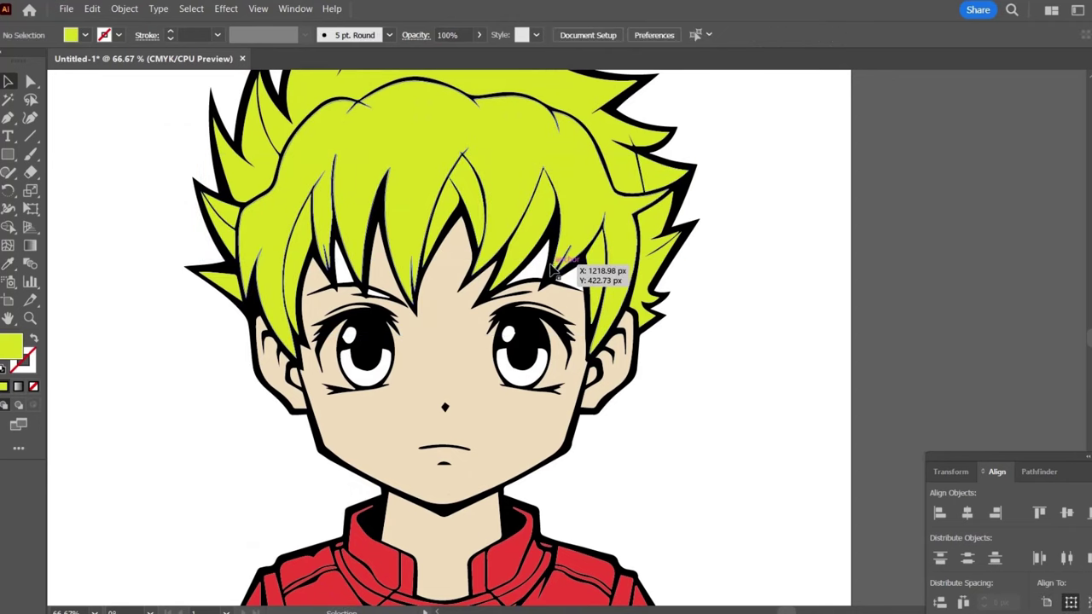
- Fill the white strands under the bangs with skin beige
left_click(550, 271)
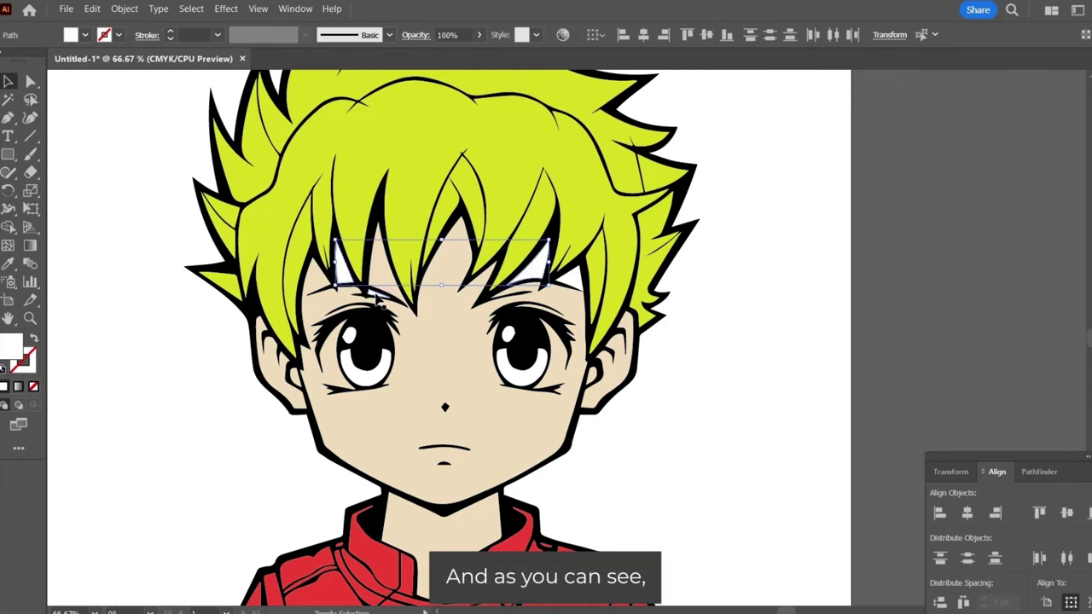
key("i")
left_click(367, 410)
key("v")
left_click(636, 401)
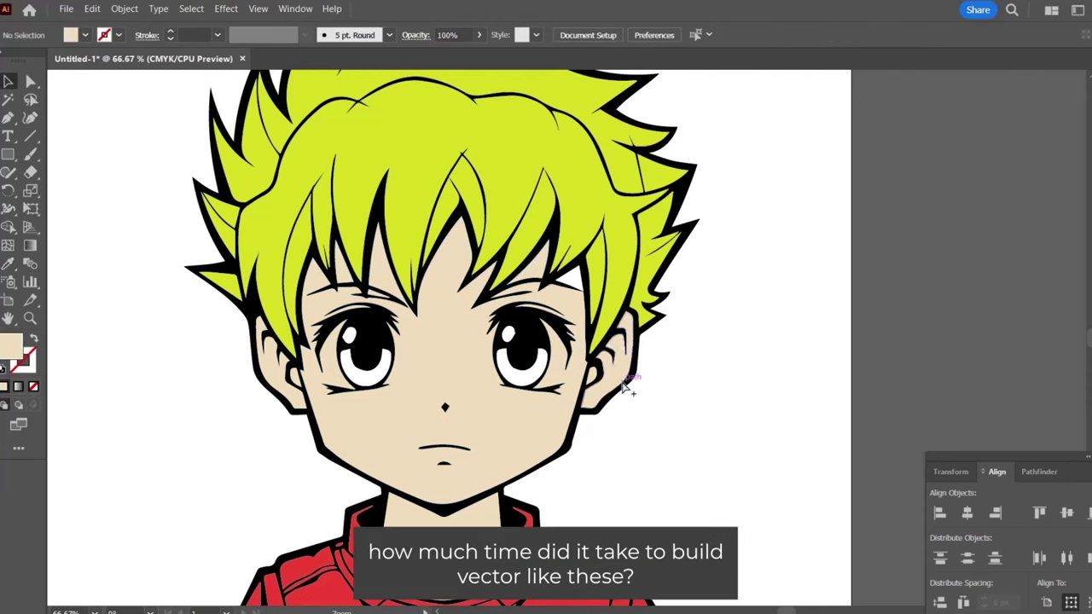
scroll(623, 386, "down", 3)
left_click_drag(622, 383, 670, 368)
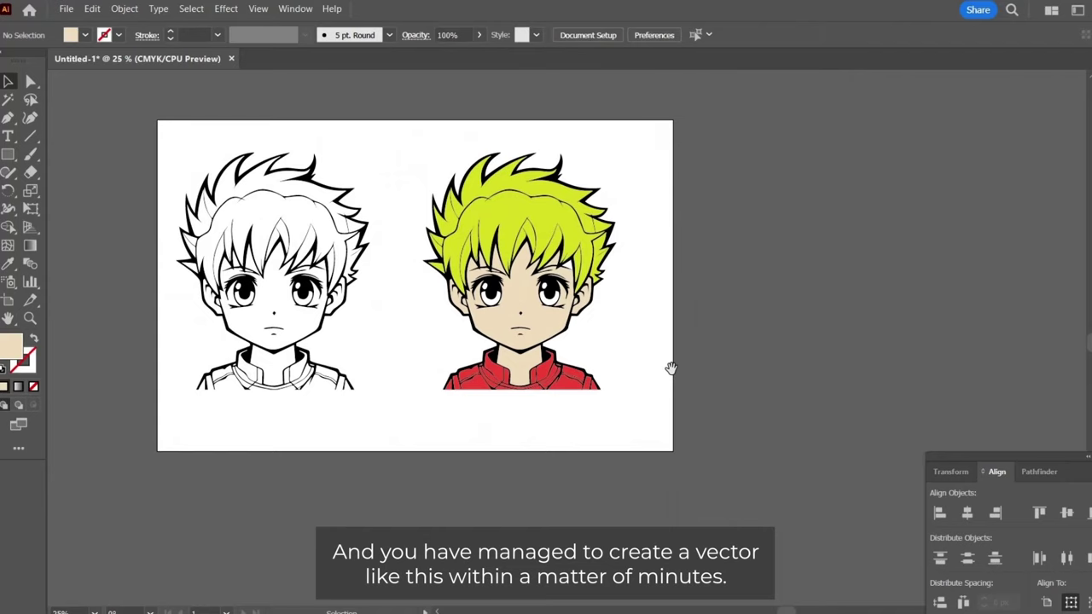
- Eyedrop lime onto one more hair strand of the coloured boy
left_click(577, 265)
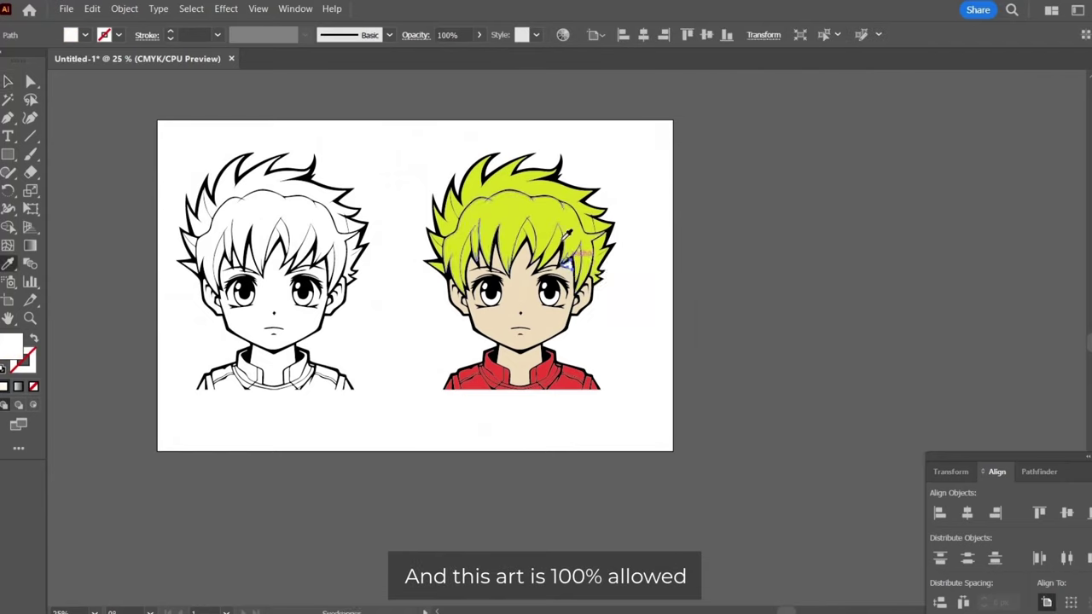
key("i")
left_click(539, 211)
key("v")
left_click(698, 358)
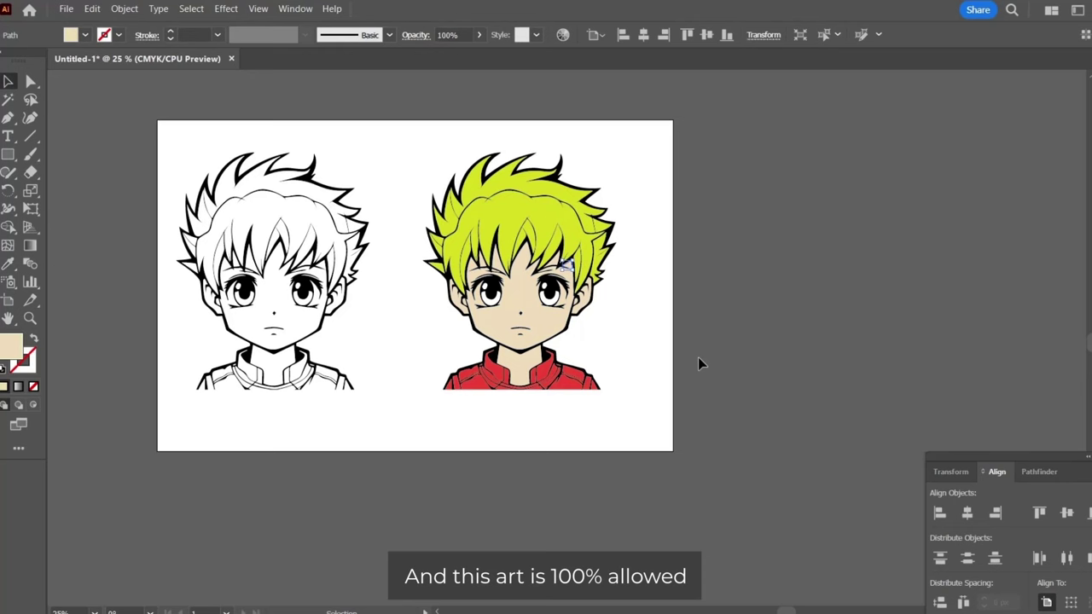
- Select both boy drawings and group them with Ctrl+G
left_click_drag(663, 435, 400, 101)
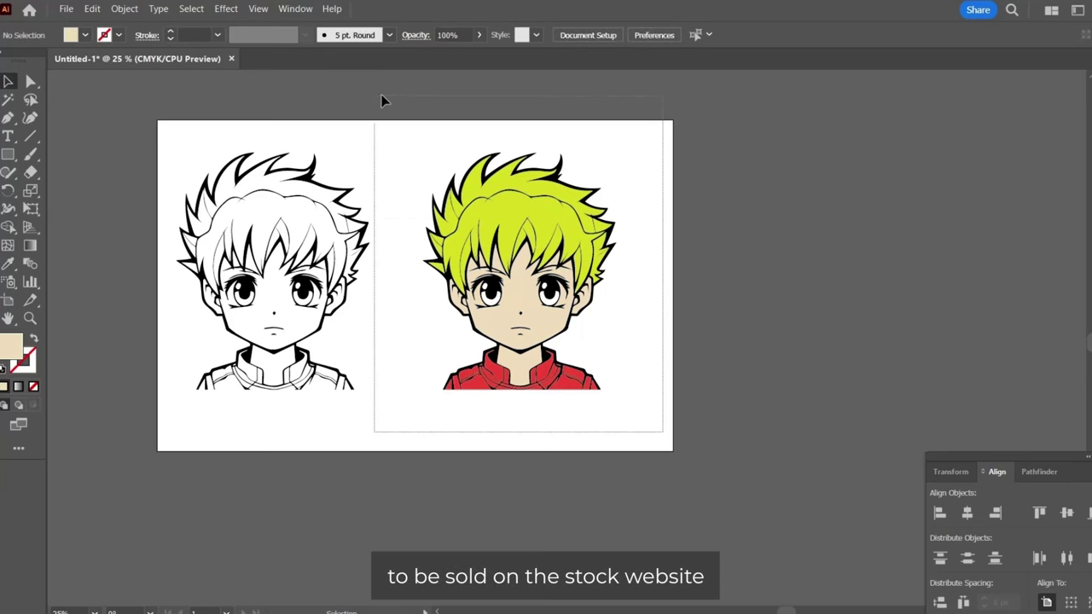
left_click(697, 359)
key("ctrl+a")
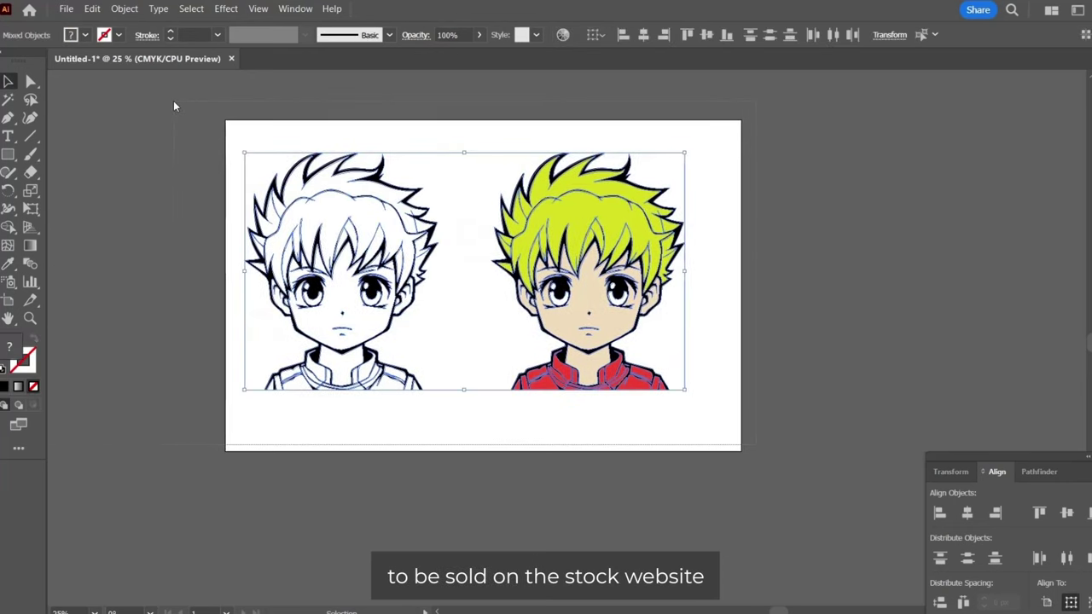
key("ctrl+g")
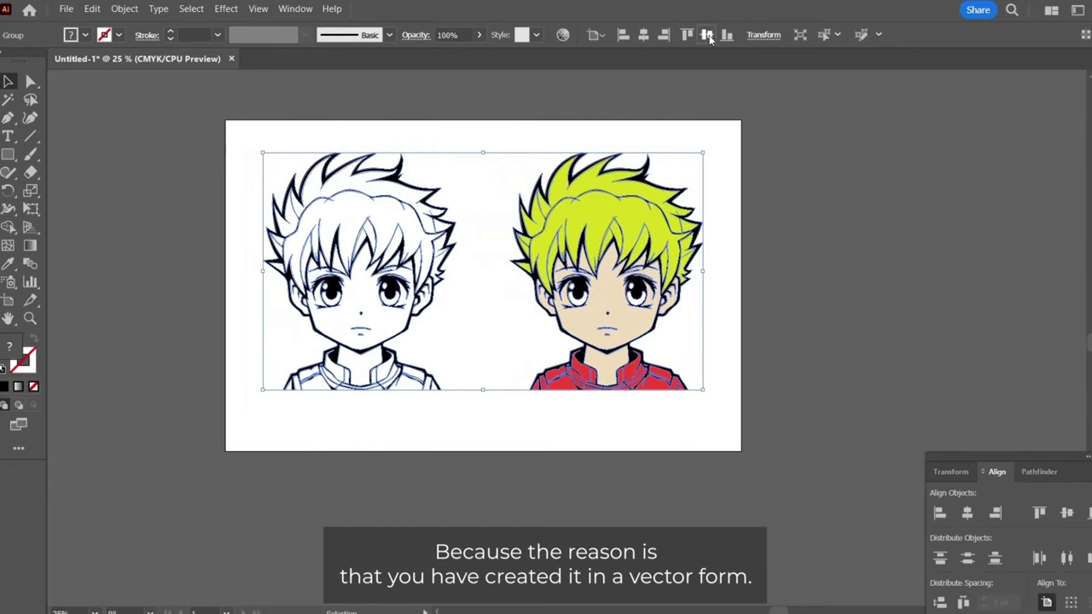
left_click(673, 287)
- Zoom in to inspect the lime hair paths, then zoom out and recentre the artboard
scroll(674, 287, "up", 3)
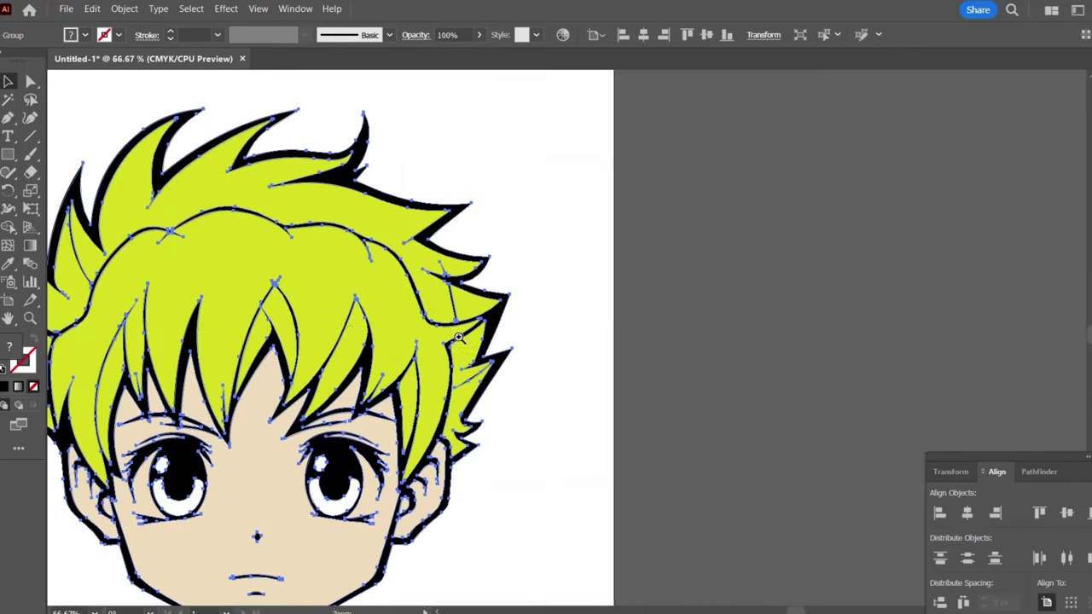
scroll(648, 290, "up", 3)
scroll(551, 280, "up", 2)
scroll(682, 323, "down", 3)
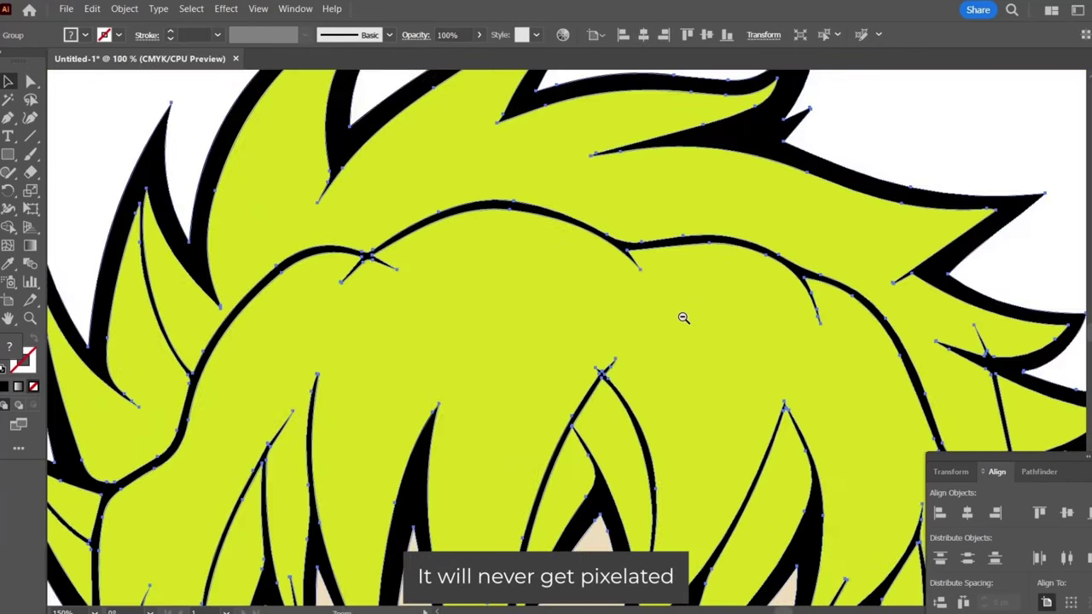
scroll(683, 318, "down", 3)
scroll(597, 384, "down", 3)
left_click_drag(541, 468, 833, 322)
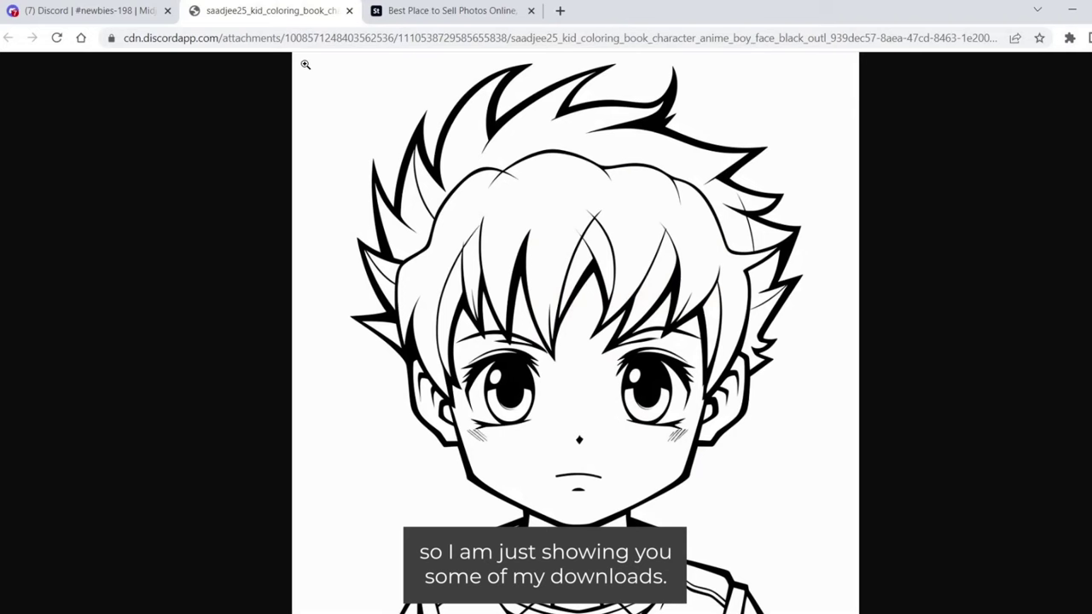
- Check download counts on the Adobe Stock portfolio, then return to Discord's enlarged line-art image and close it
left_click(102, 11)
left_click(433, 12)
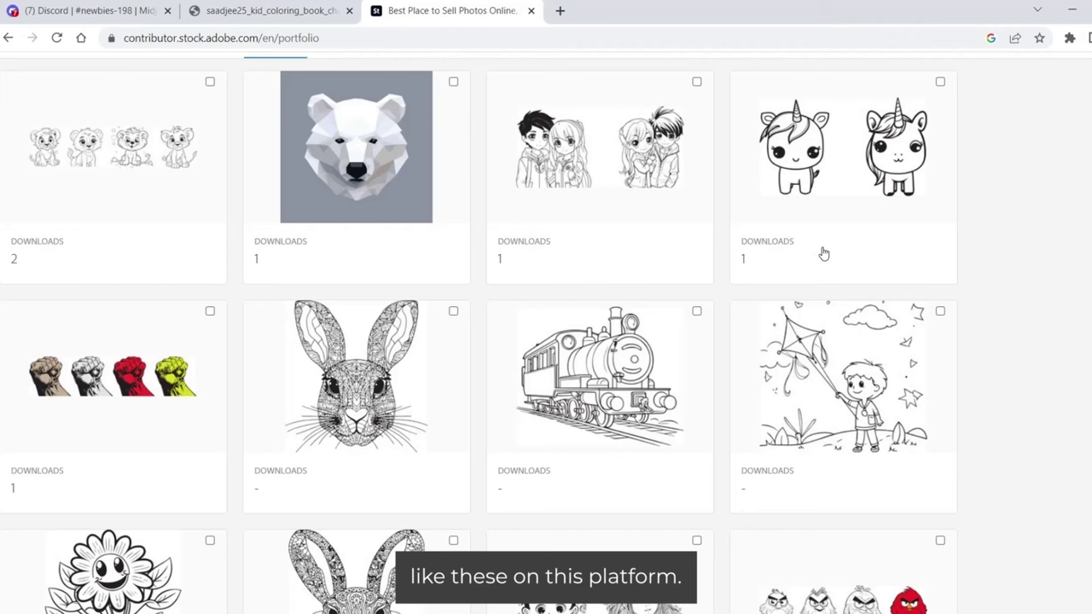
left_click(300, 8)
left_click(118, 8)
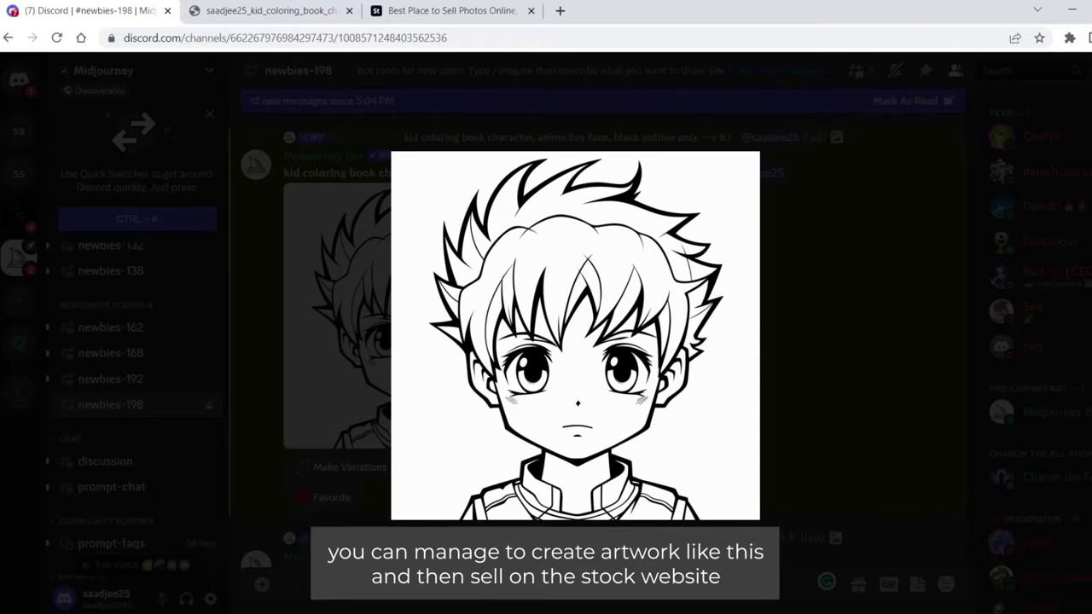
left_click(682, 528)
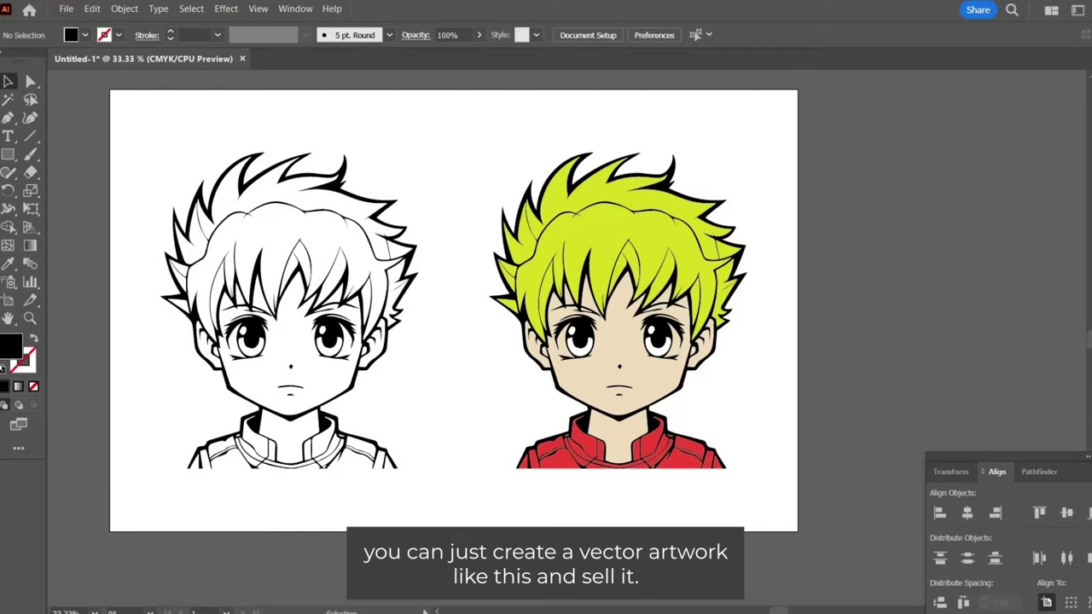
- Select both boy artworks in Illustrator, then clear the selection
left_click(378, 294)
left_click(772, 217)
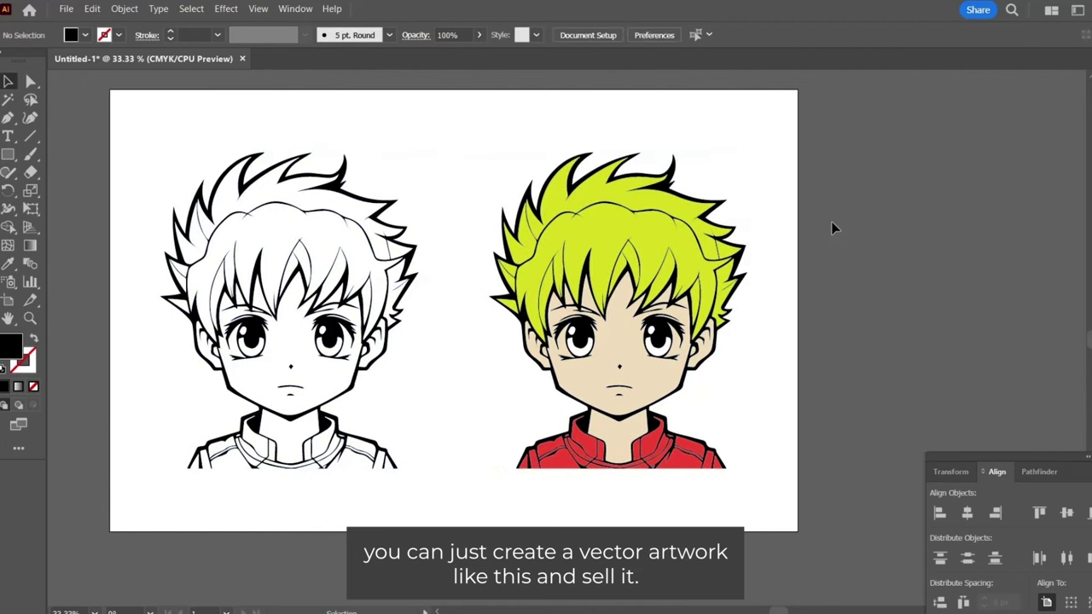